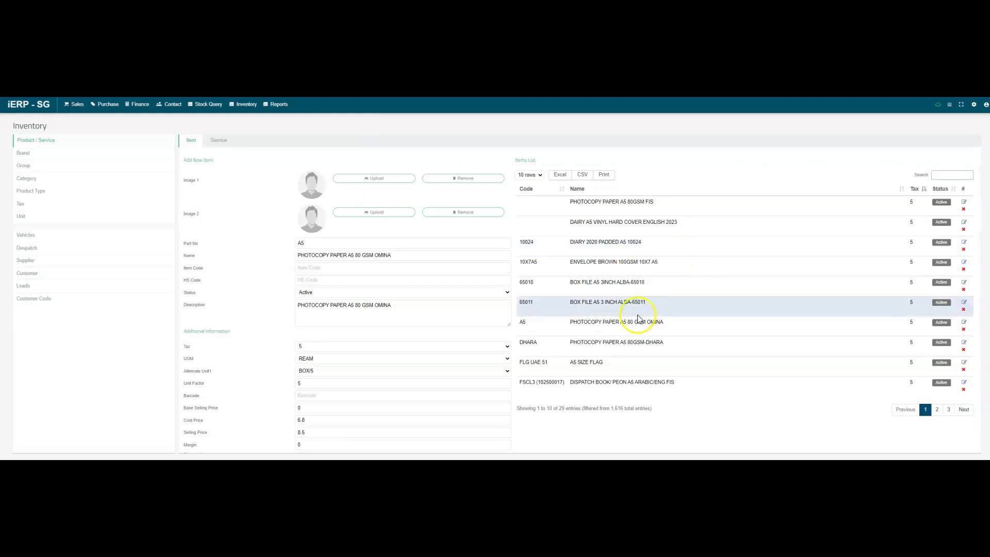
# - Filter the items list by the copied name PHOTOCOPY PAPER A5 80 GSM OMINA
pyautogui.moveTo(568, 324); pyautogui.dragTo(672, 324)
pyautogui.hotkey('ctrl', 'c')
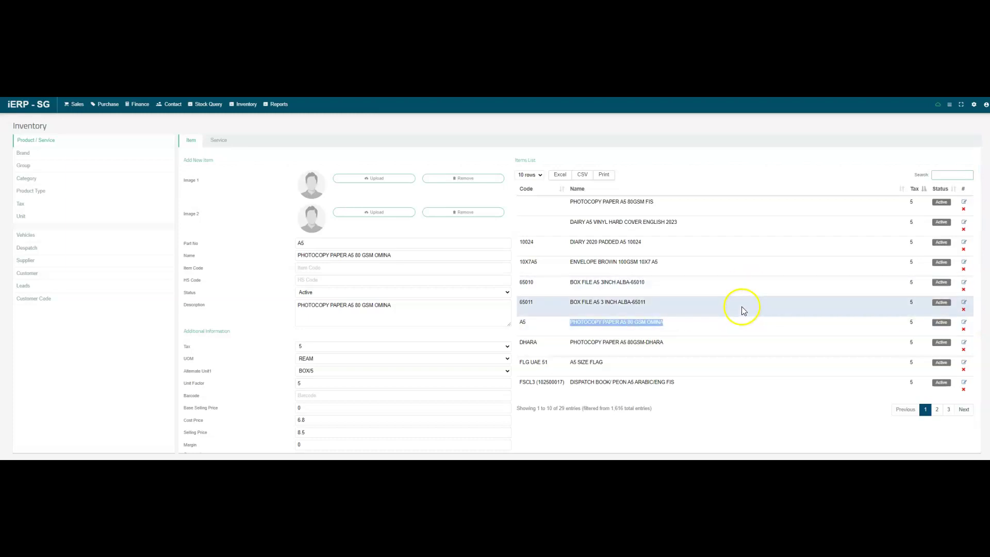
pyautogui.click(945, 175)
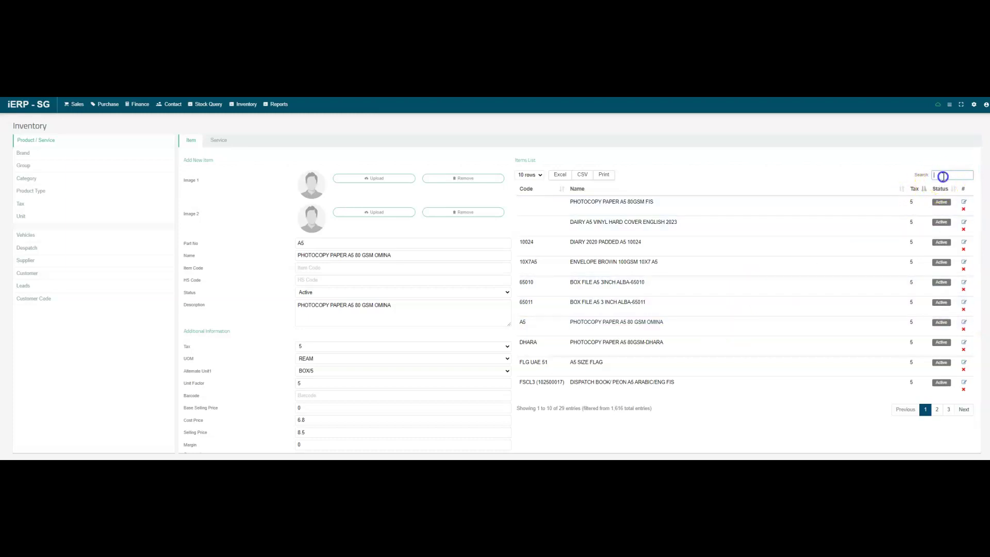
pyautogui.hotkey('ctrl', 'v')
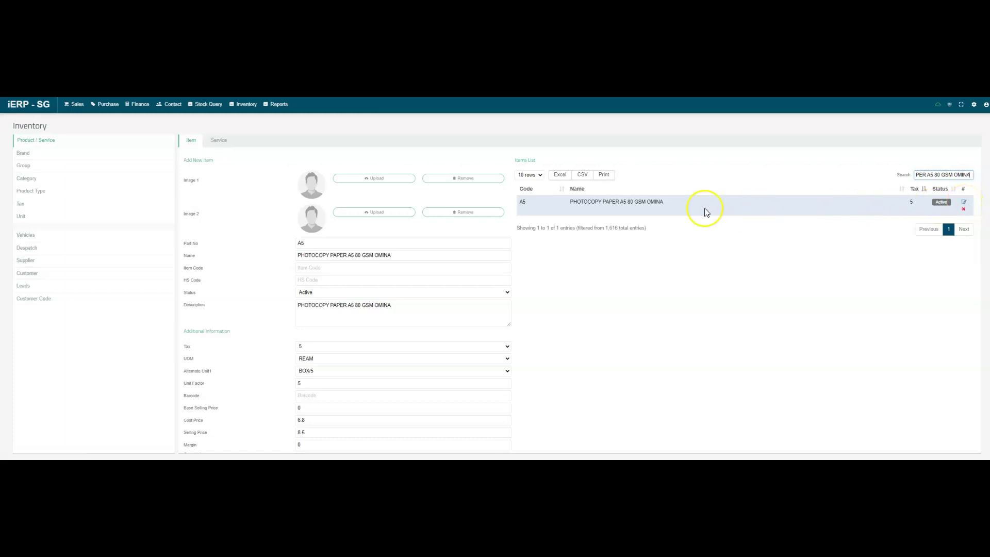
# - Open the filtered PHOTOCOPY PAPER A5 80 GSM OMINA item for editing and save it as a new item
pyautogui.scroll(-5, 701, 227)
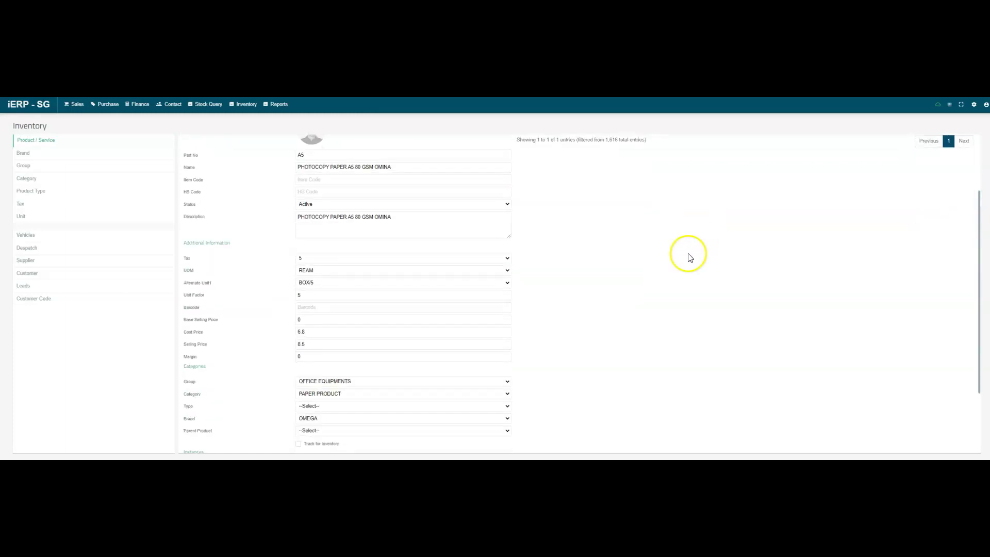
pyautogui.click(230, 426)
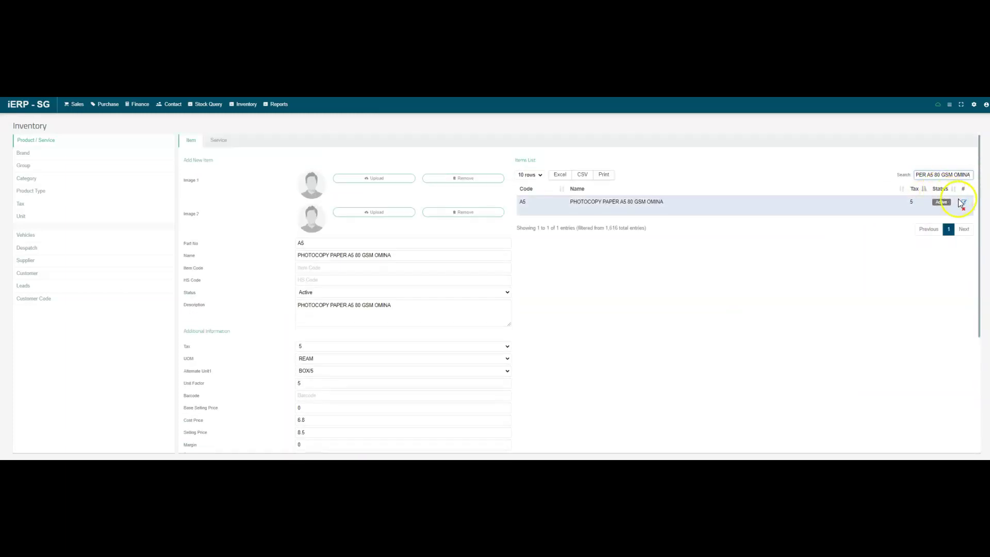
pyautogui.click(965, 202)
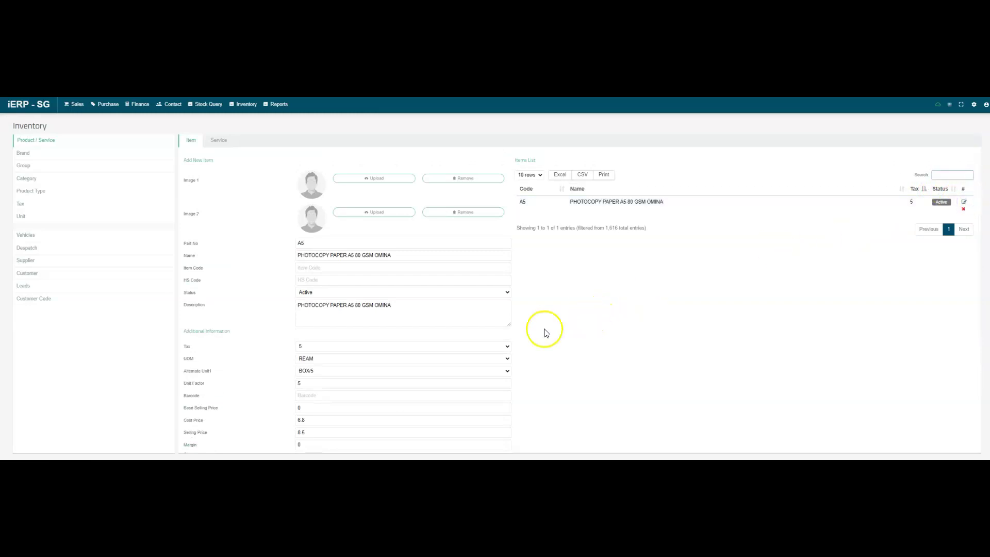
pyautogui.scroll(-3, 588, 321)
pyautogui.click(230, 426)
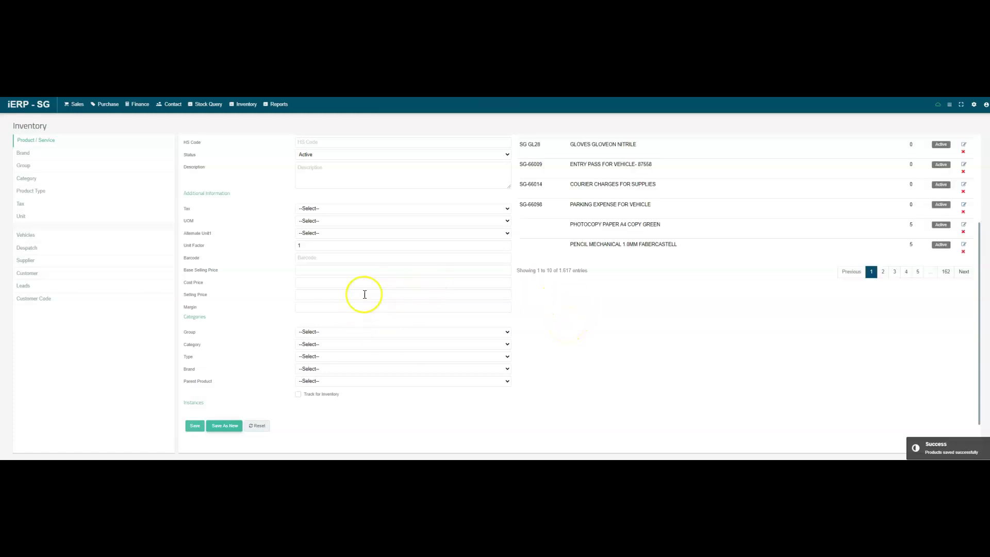
# - Search the items list for a5
pyautogui.scroll(2, 569, 315)
pyautogui.scroll(1, 569, 315)
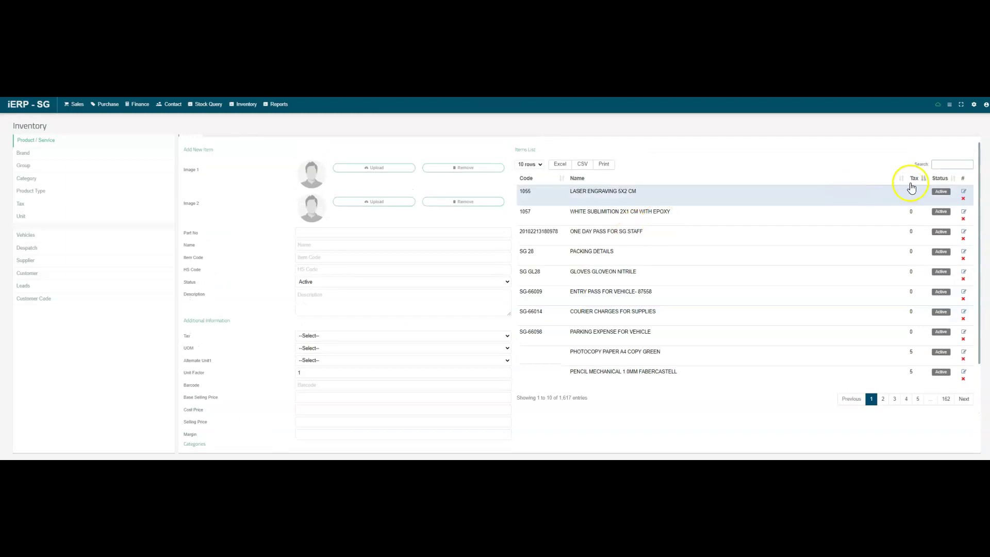
pyautogui.click(944, 164)
pyautogui.write('a5')
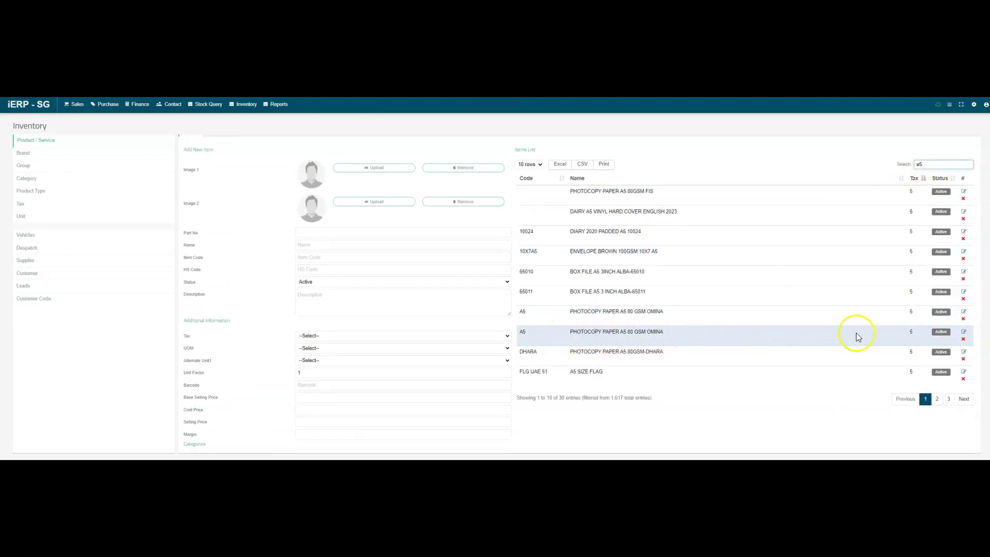
# - Open the second PHOTOCOPY PAPER A5 80 GSM OMINA entry and review its details and instances
pyautogui.click(963, 333)
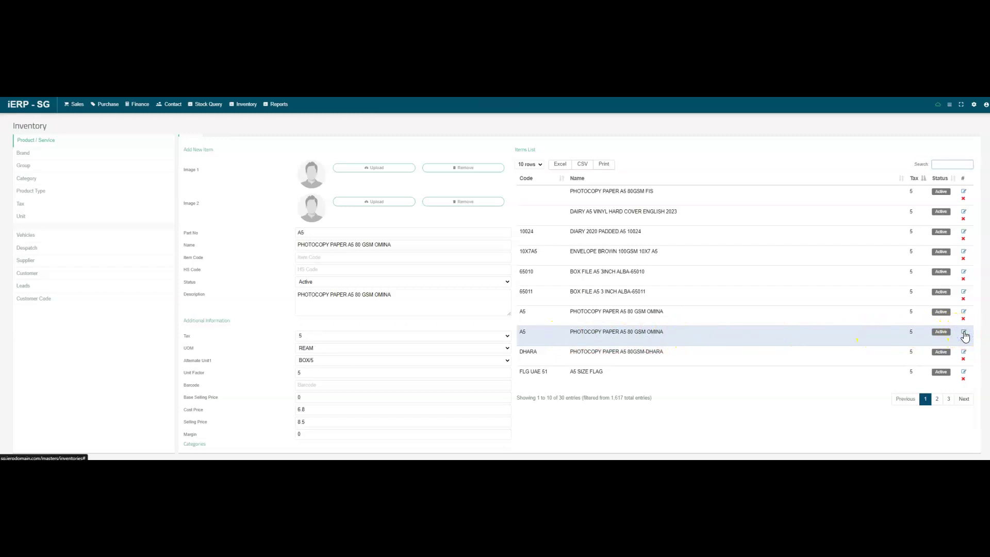
pyautogui.scroll(-3, 409, 405)
pyautogui.scroll(-1, 410, 409)
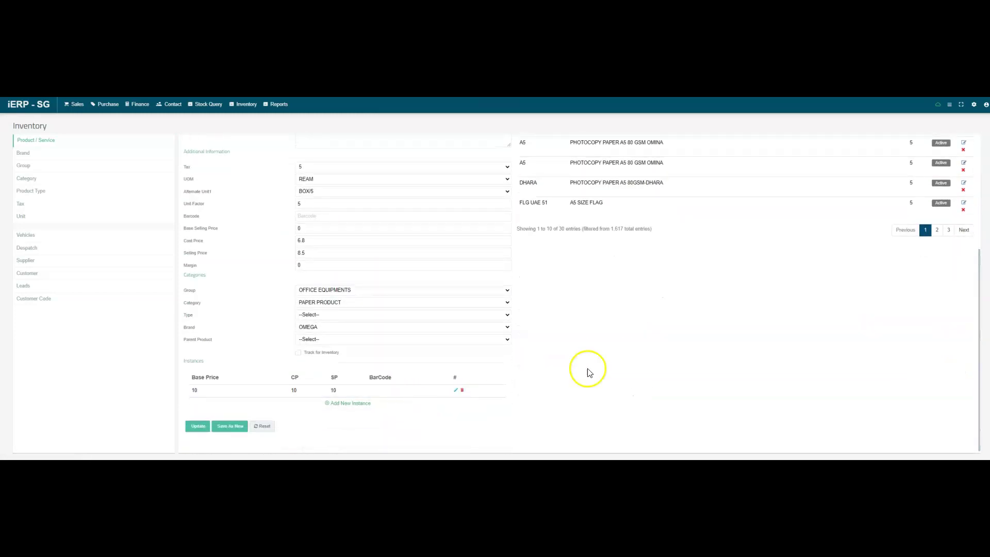
pyautogui.scroll(3, 588, 370)
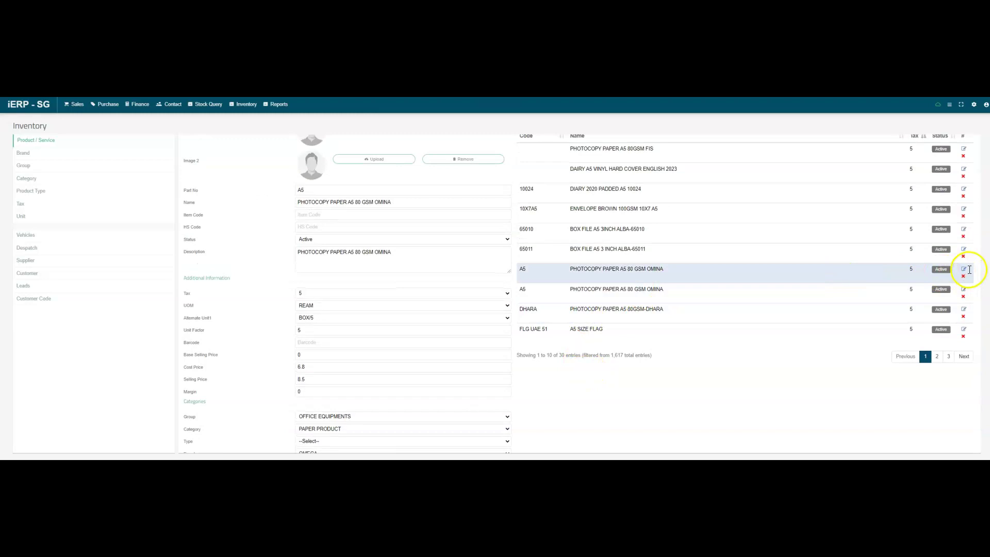
# - Open the first PHOTOCOPY PAPER A5 80 GSM OMINA entry for editing and check its instances
pyautogui.click(963, 270)
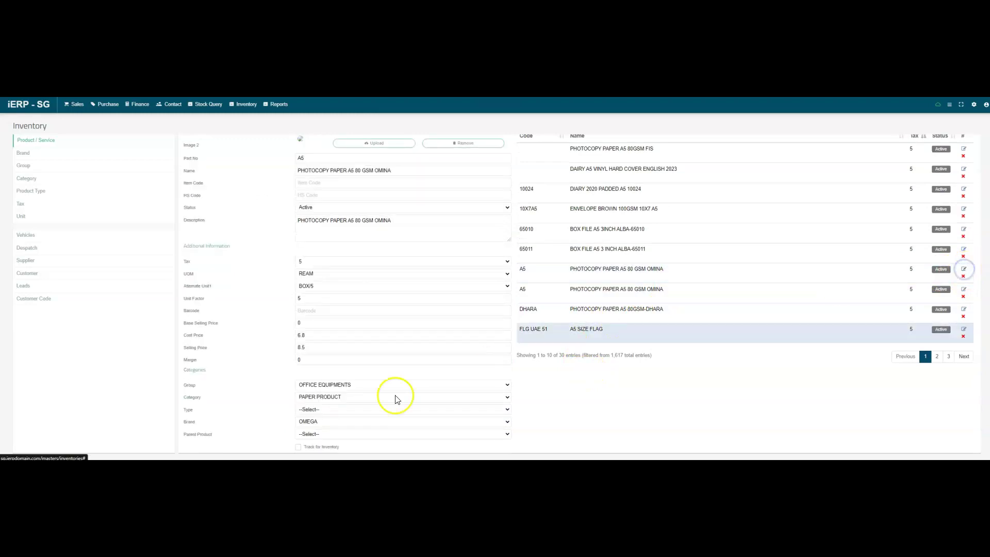
pyautogui.scroll(-3, 392, 400)
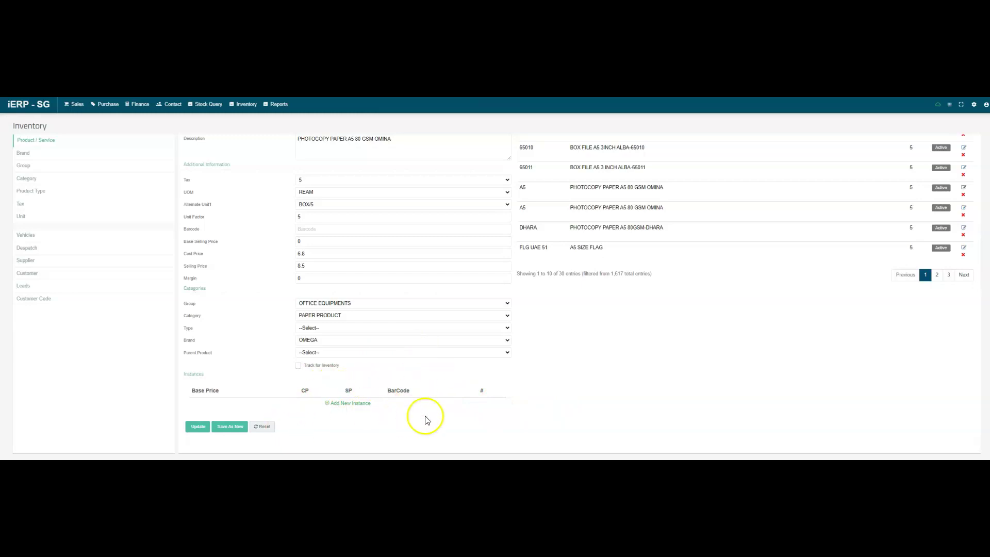
pyautogui.scroll(2, 433, 410)
pyautogui.scroll(1, 445, 407)
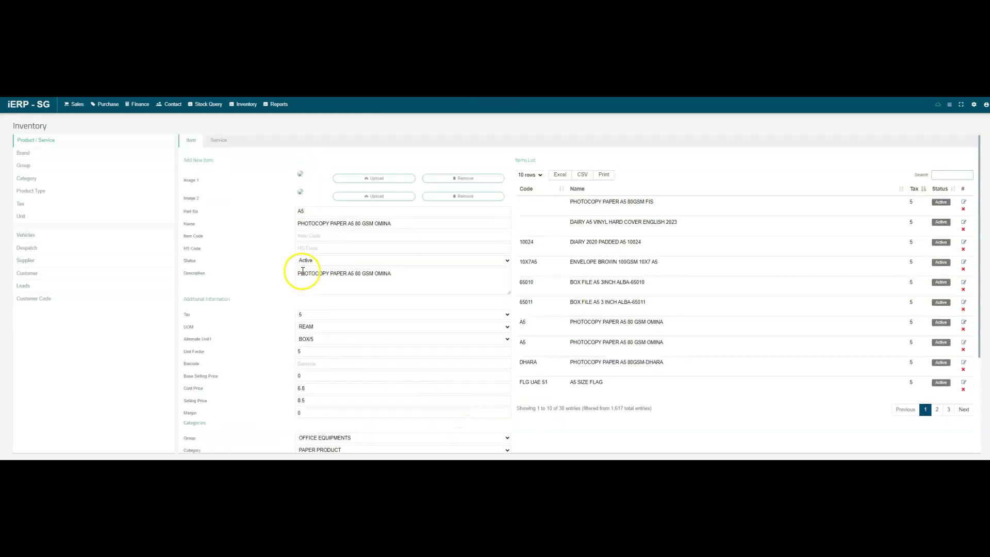
# - Set the item's part number to XDemo5 and append "- XDemo5" to its name
pyautogui.click(300, 212)
pyautogui.write('A')
pyautogui.write('5')
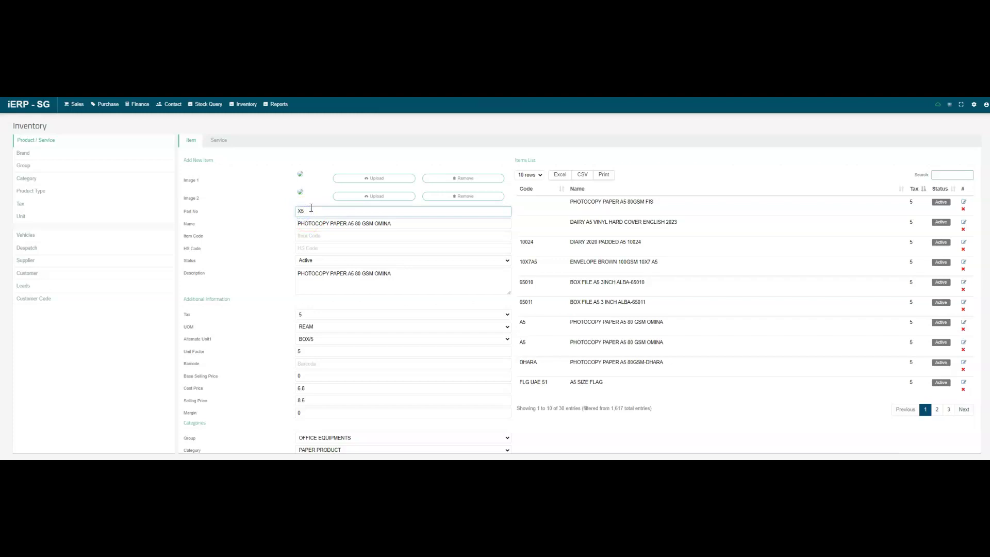
pyautogui.write('mo')
pyautogui.moveTo(316, 210); pyautogui.dragTo(282, 211)
pyautogui.hotkey('ctrl', 'c')
pyautogui.click(402, 225)
pyautogui.write('-')
pyautogui.hotkey('ctrl', 'v')
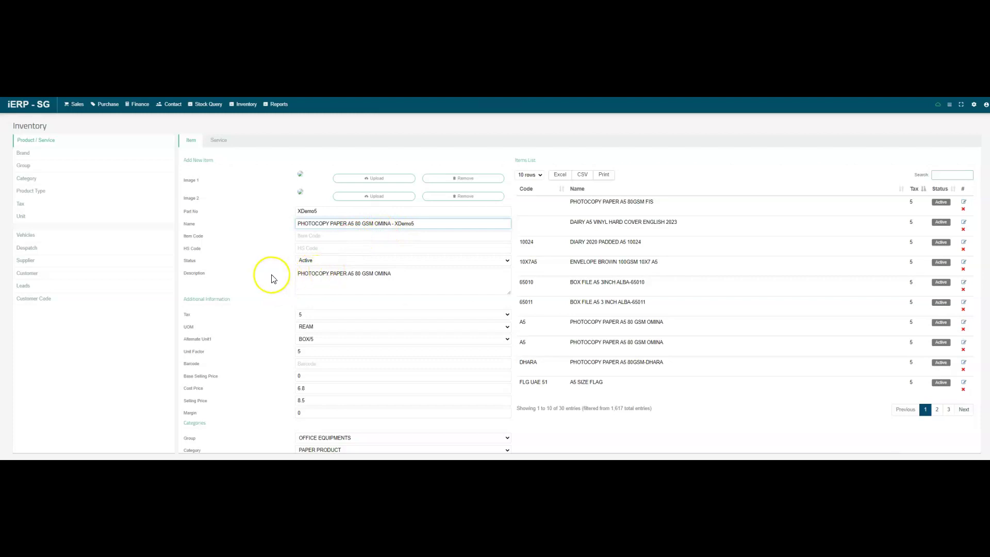
# - Replace the item's description with the copied name PHOTOCOPY PAPER A5 80 GSM OMINA - XDemo5
pyautogui.moveTo(402, 224); pyautogui.dragTo(243, 227)
pyautogui.hotkey('ctrl', 'c')
pyautogui.moveTo(407, 267); pyautogui.dragTo(250, 274)
pyautogui.hotkey('ctrl', 'v')
# - Examine the item's available units of measure, its alternate unit and its unit factor without changing them
pyautogui.scroll(-1, 249, 304)
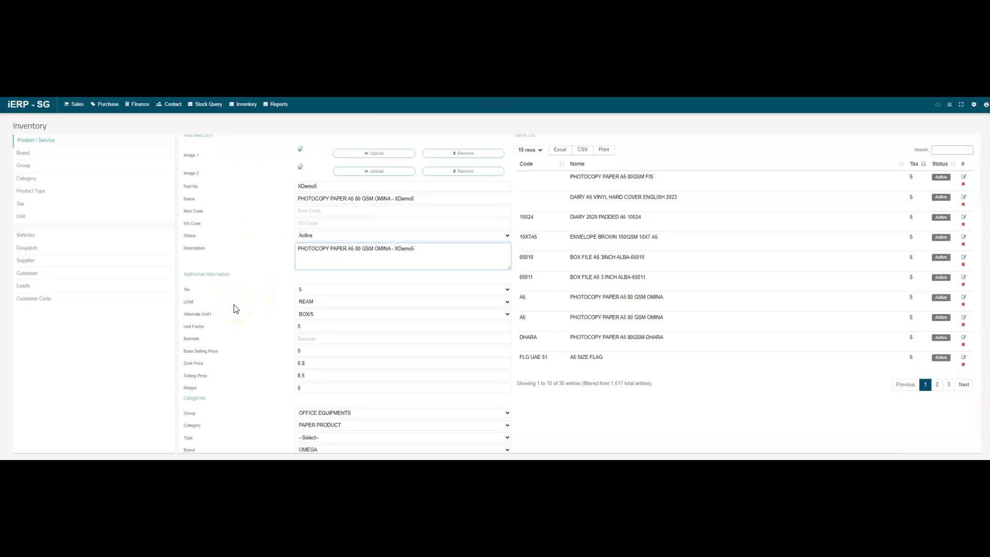
pyautogui.click(309, 304)
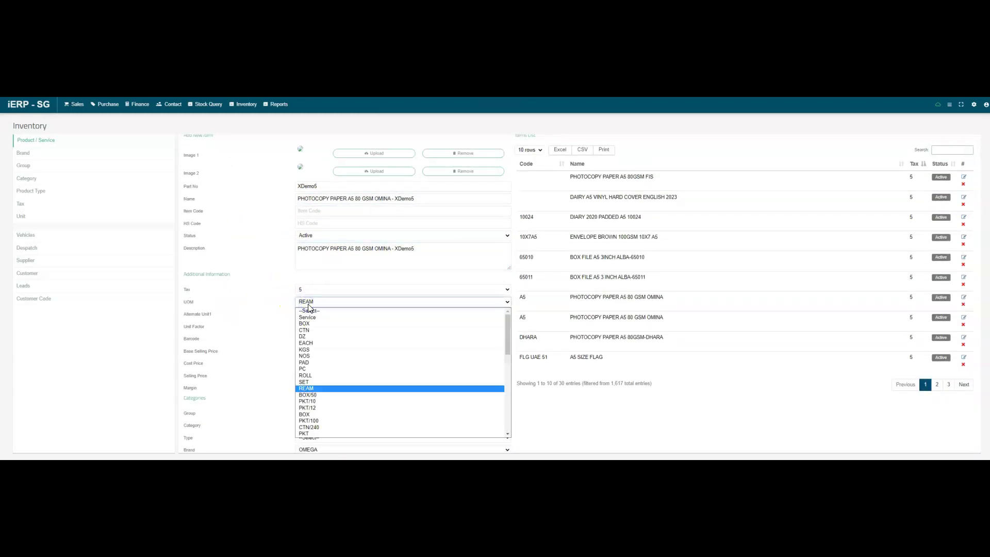
pyautogui.click(307, 304)
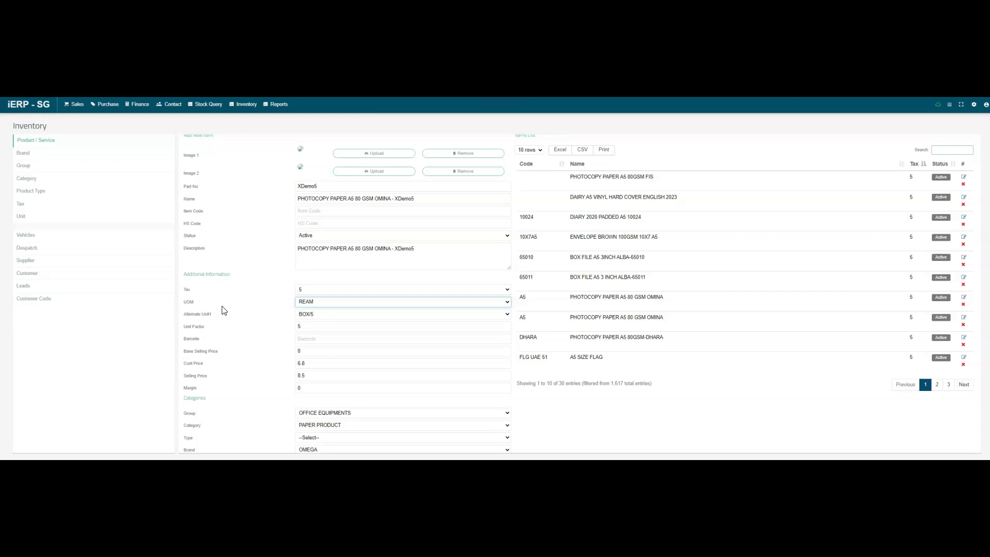
pyautogui.click(309, 300)
pyautogui.click(311, 304)
pyautogui.click(313, 304)
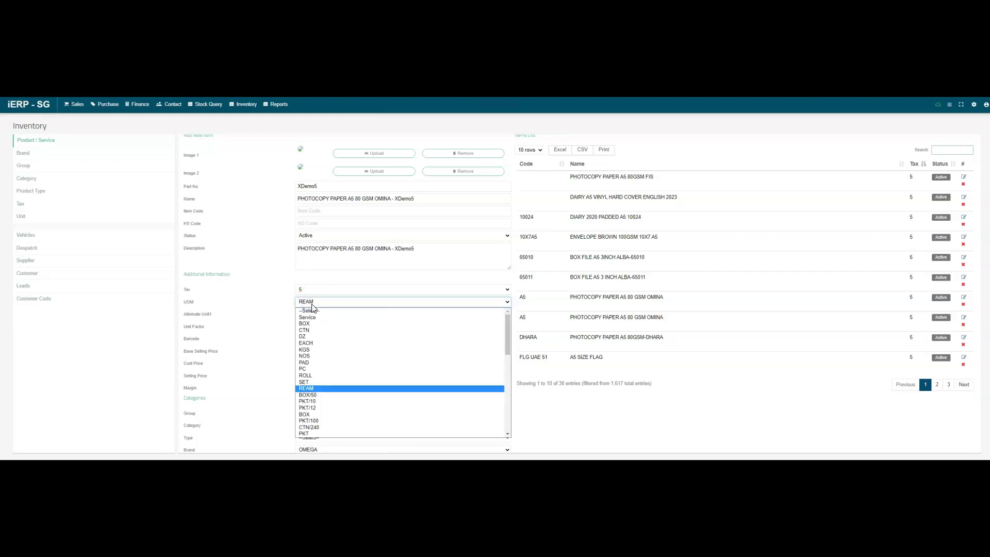
pyautogui.click(312, 305)
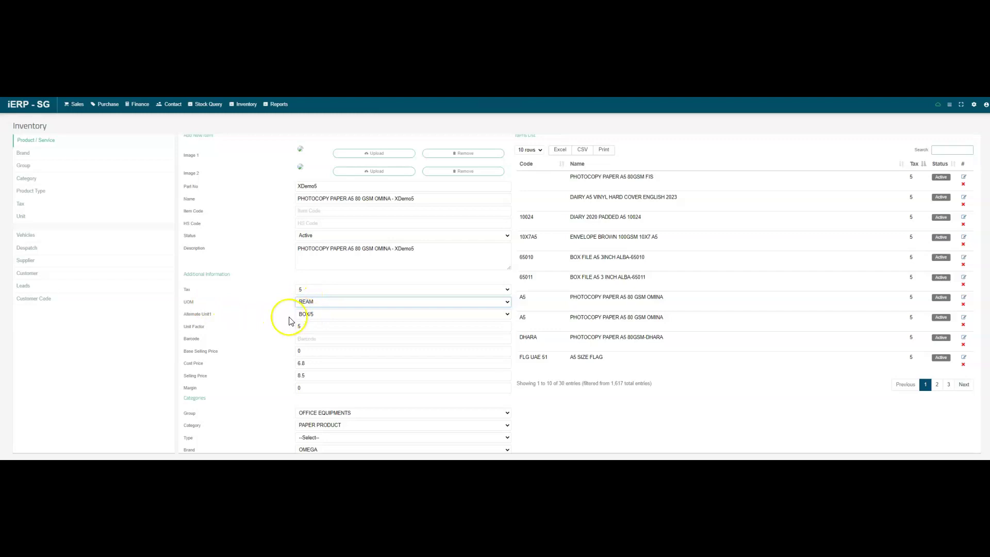
pyautogui.moveTo(315, 325); pyautogui.dragTo(283, 328)
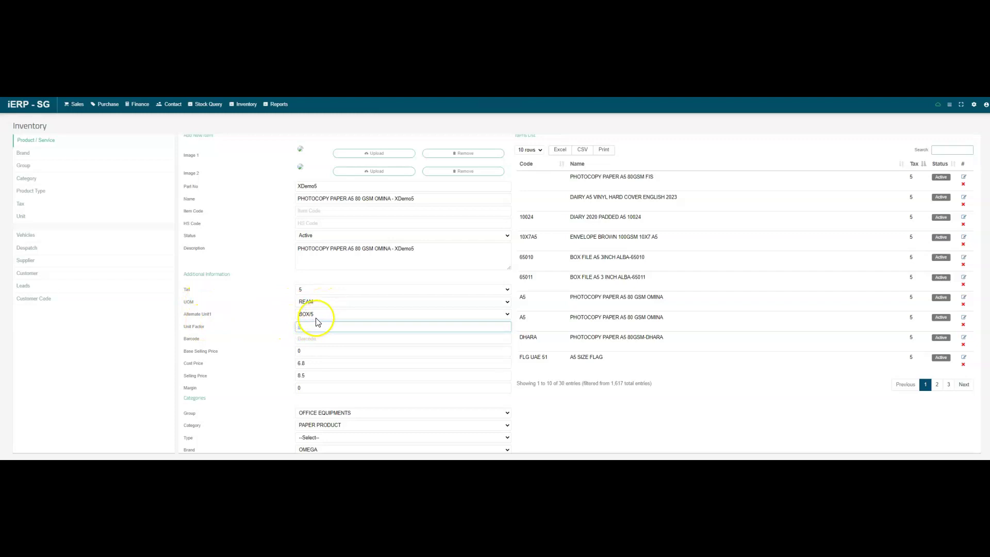
pyautogui.click(251, 330)
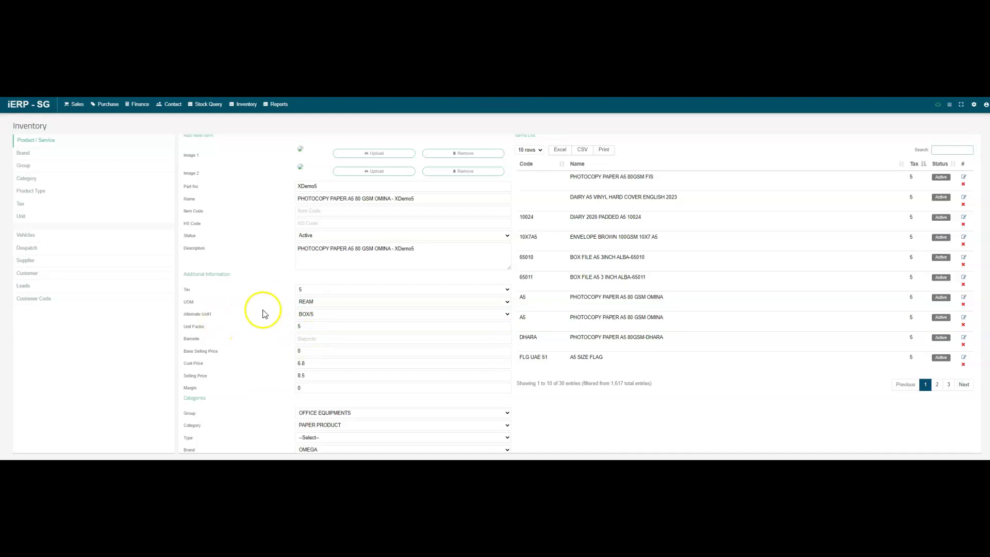
# - Save the changes to the XDemo5 item as an update of the existing record
pyautogui.scroll(1, 241, 334)
pyautogui.scroll(-1, 241, 334)
pyautogui.scroll(-2, 240, 336)
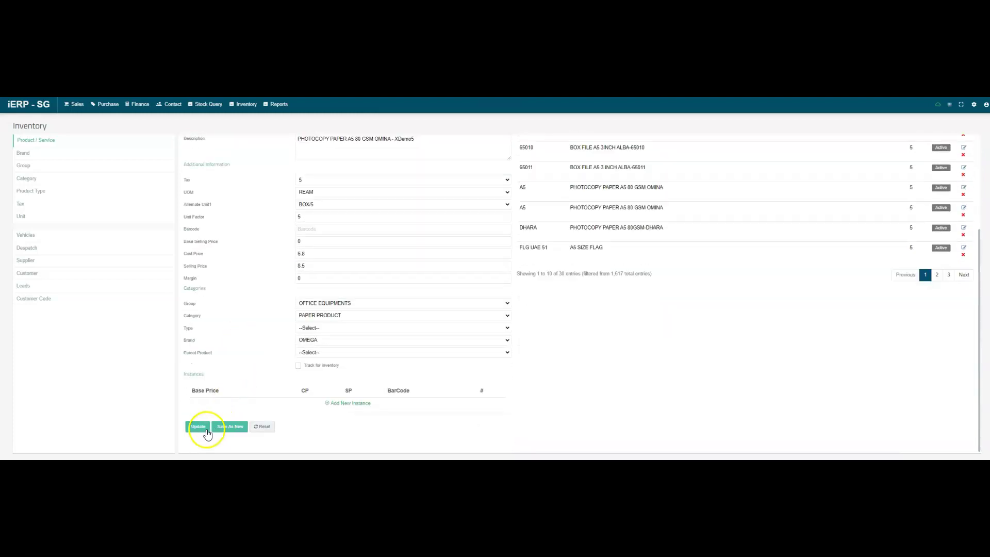
pyautogui.click(195, 429)
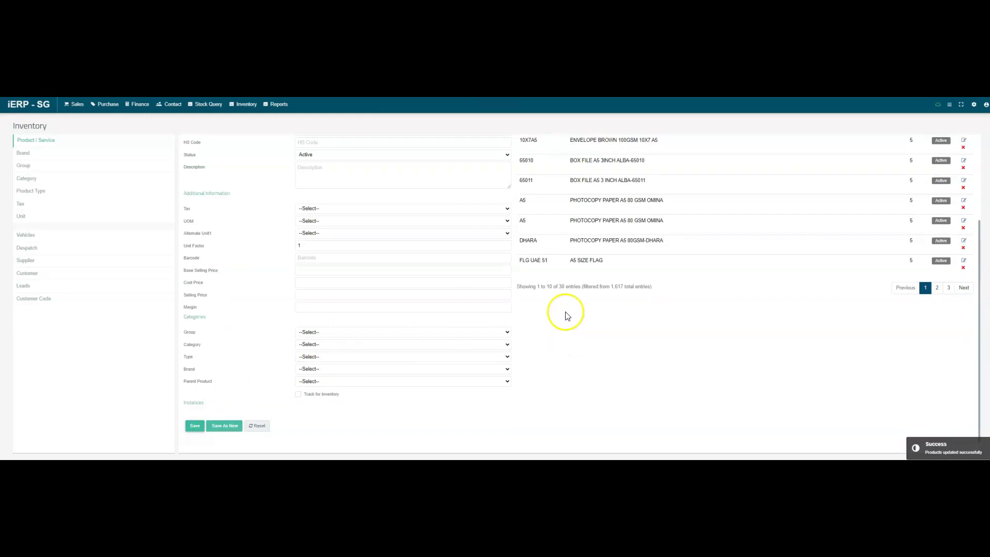
# - Search the items list for a5 and for demo
pyautogui.click(590, 268)
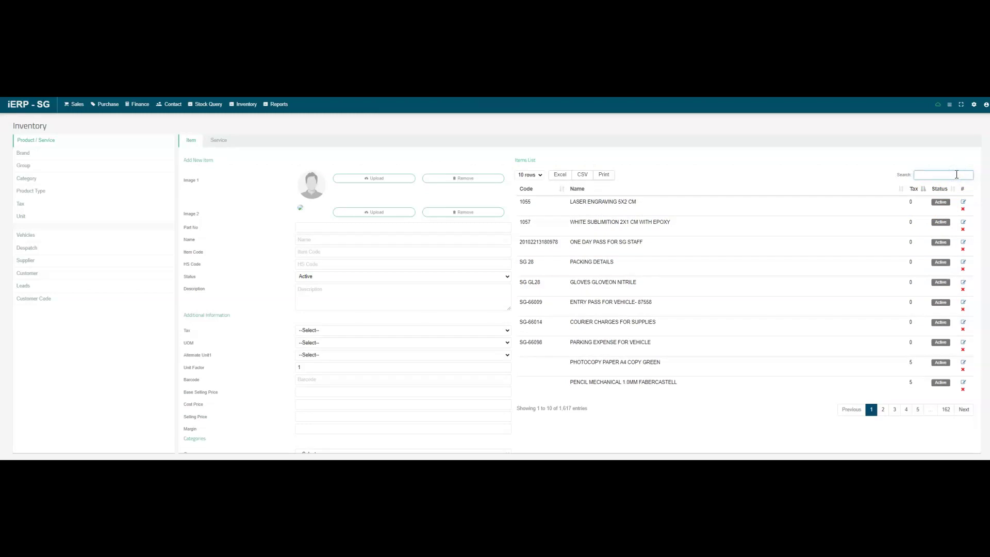
pyautogui.write('5')
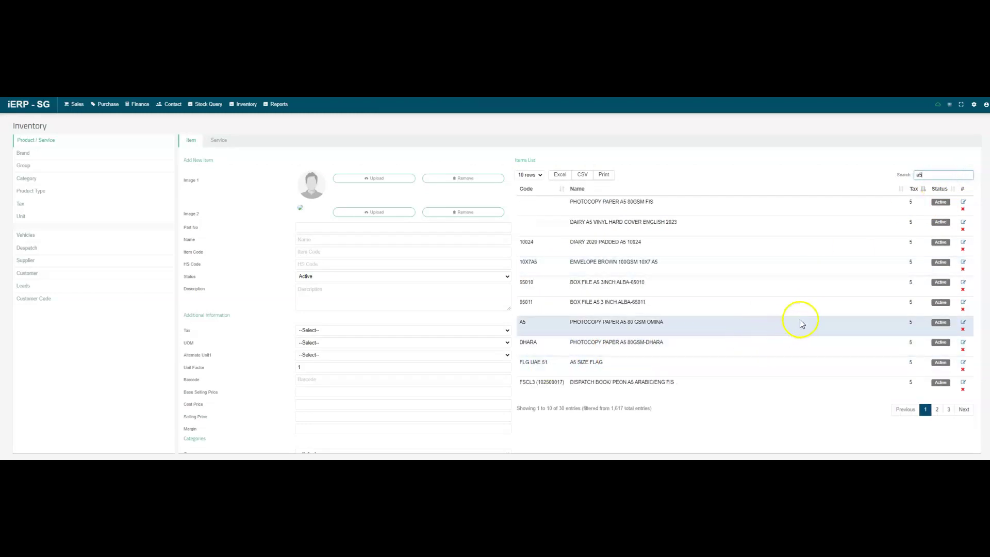
pyautogui.doubleClick(928, 175)
pyautogui.write('demo')
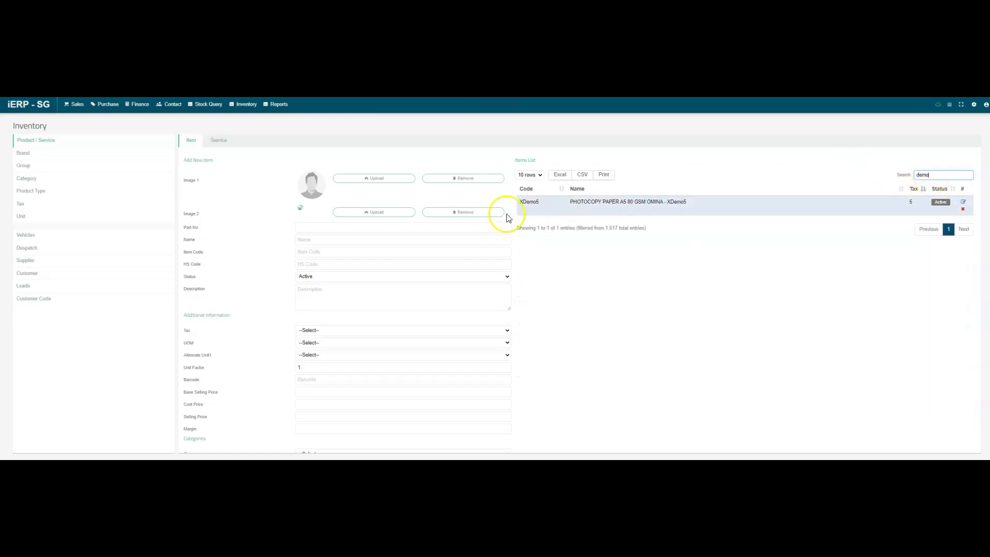
# - Open the XDemo5 item and review its units, unit factor, cost price and selling price
pyautogui.doubleClick(536, 202)
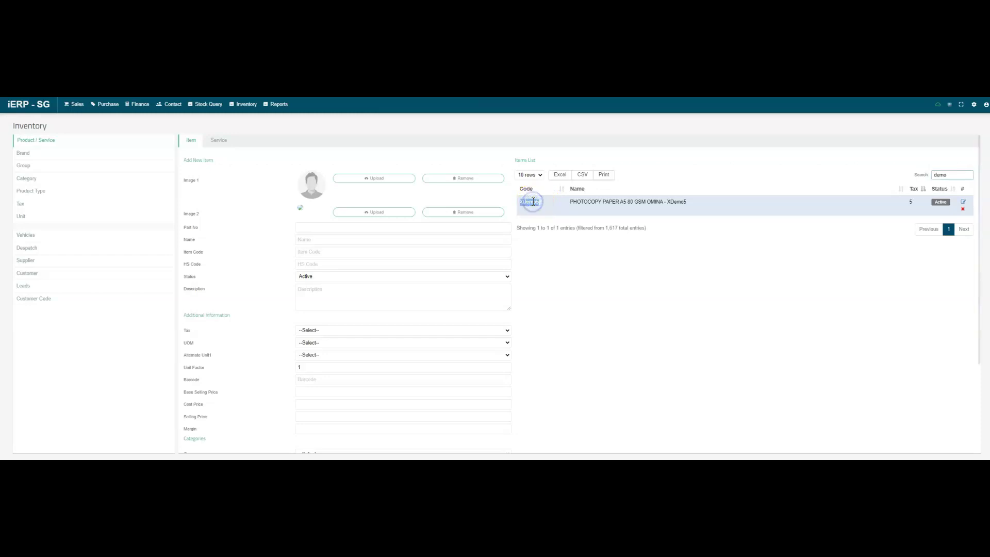
pyautogui.click(963, 201)
pyautogui.scroll(-3, 325, 374)
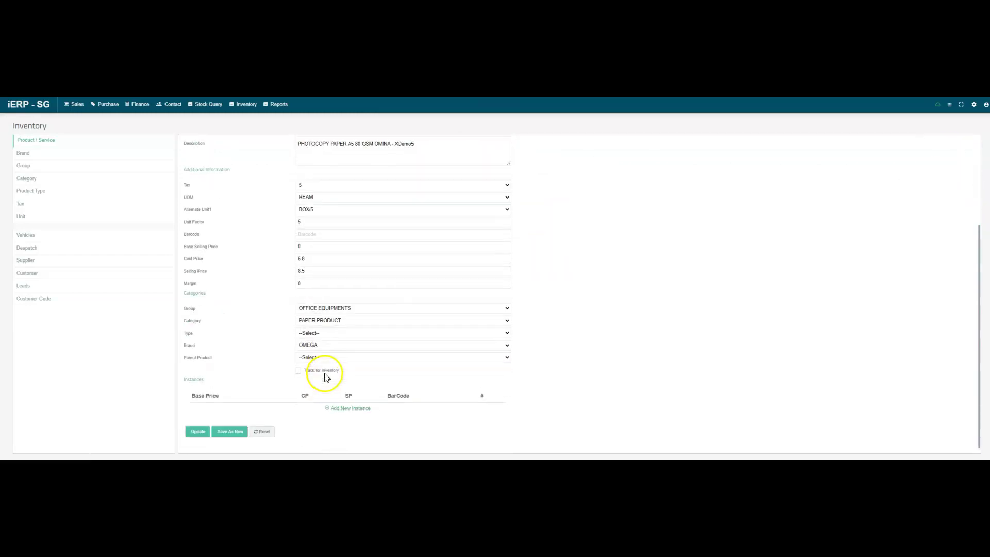
pyautogui.scroll(1, 238, 320)
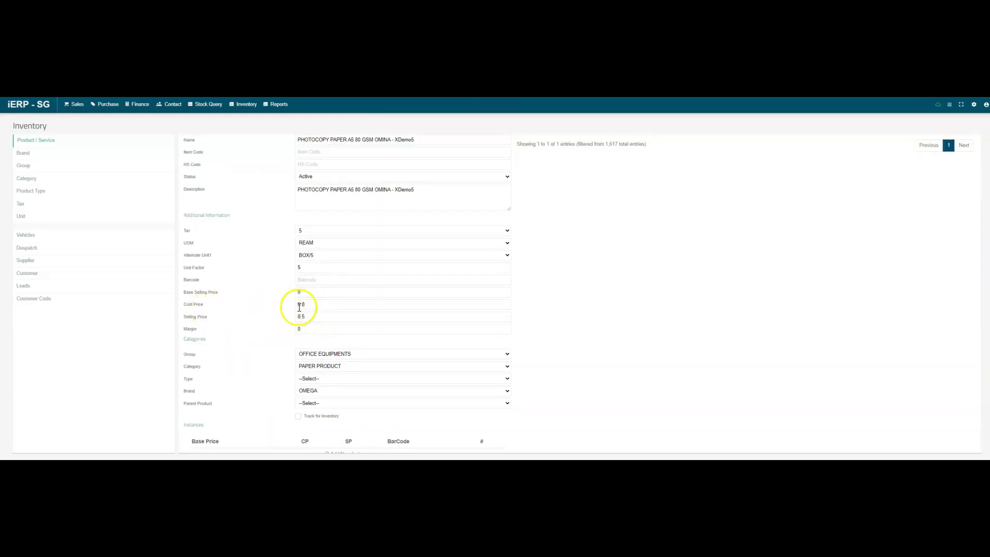
pyautogui.moveTo(308, 304); pyautogui.dragTo(282, 318)
pyautogui.scroll(2, 552, 331)
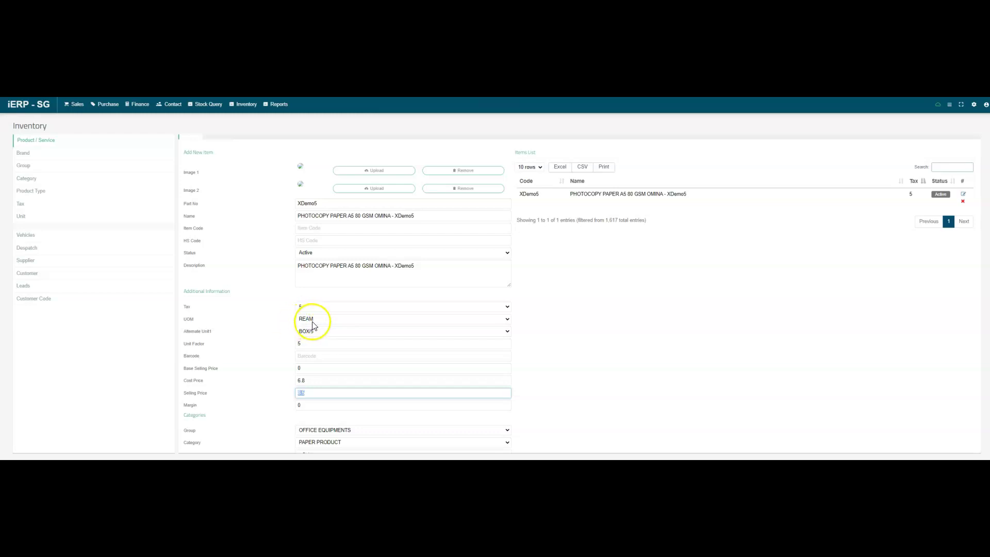
pyautogui.scroll(-1, 302, 340)
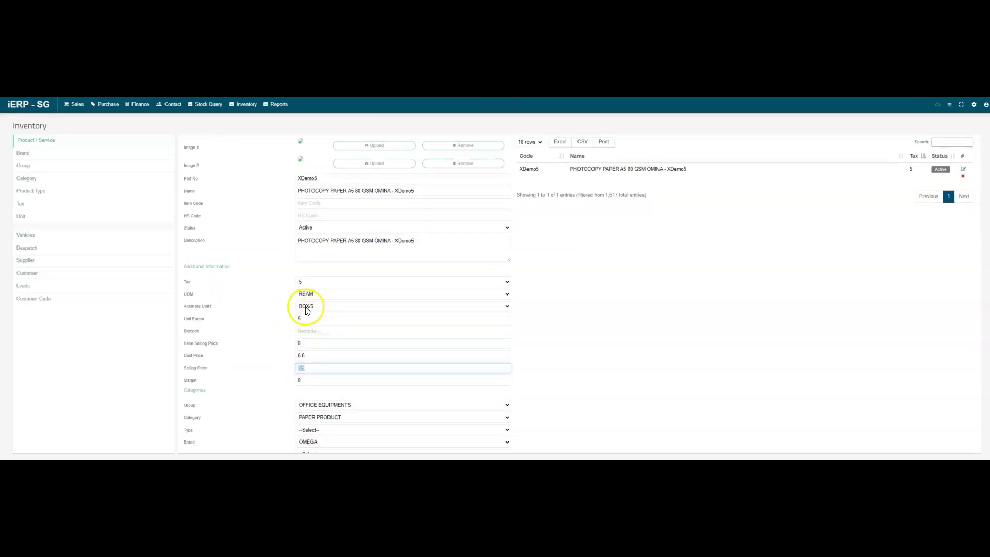
pyautogui.scroll(-2, 271, 356)
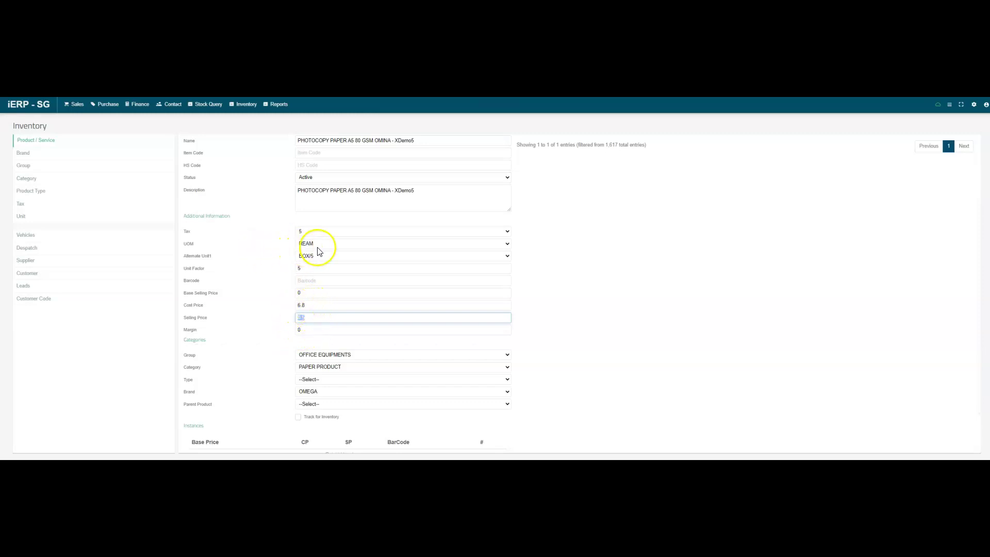
# - Start a new goods received note and select Demo Supplier as its supplier
pyautogui.scroll(3, 592, 328)
pyautogui.click(100, 106)
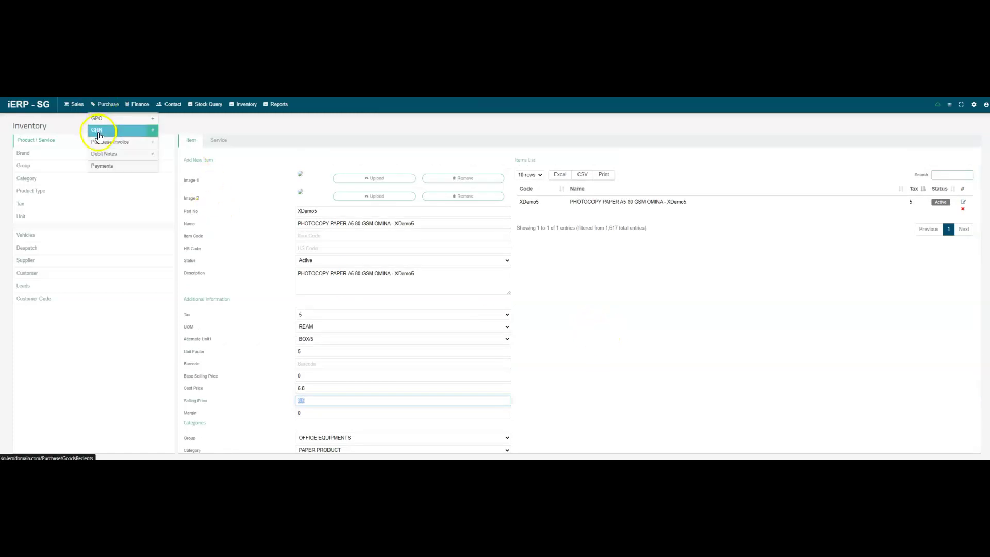
pyautogui.click(153, 132)
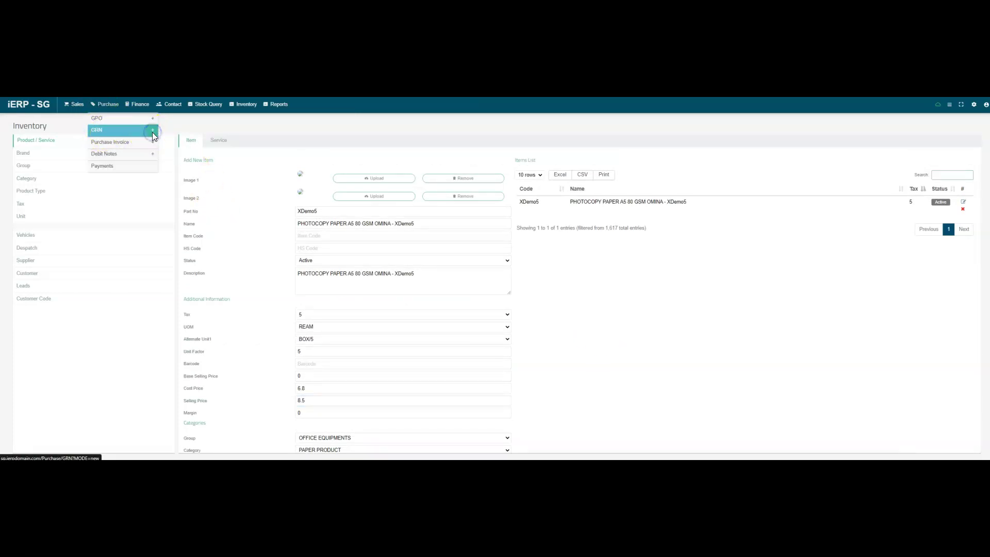
pyautogui.click(92, 154)
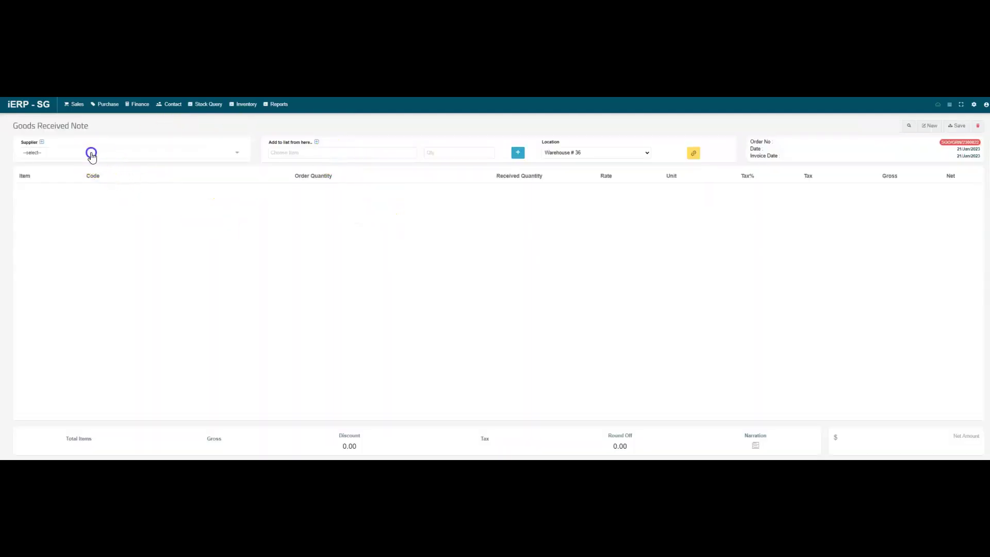
pyautogui.click(43, 188)
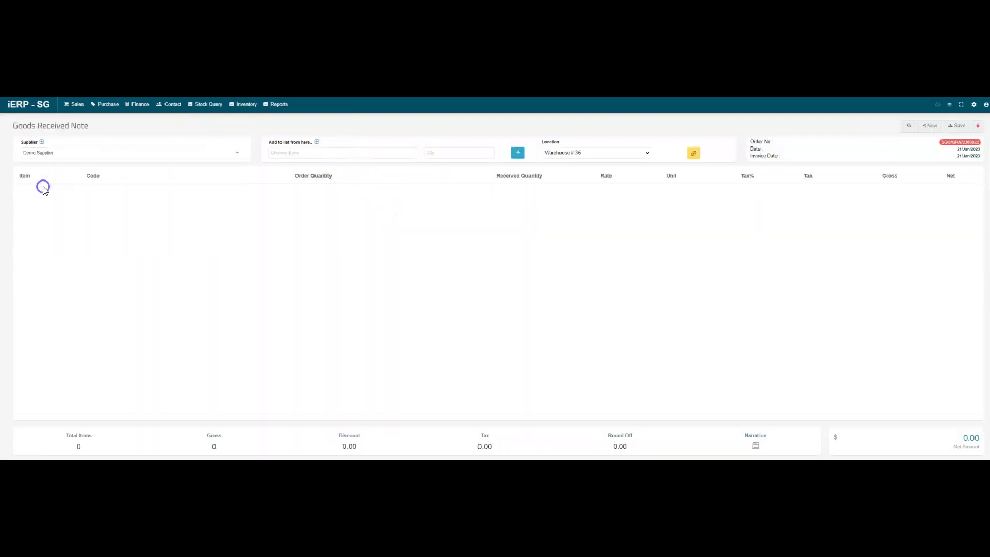
# - Add the BOX/5 version of PHOTOCOPY PAPER A5 80 GSM OMINA - XDemo5 to the note with quantity 10
pyautogui.click(297, 152)
pyautogui.write('XDemo5')
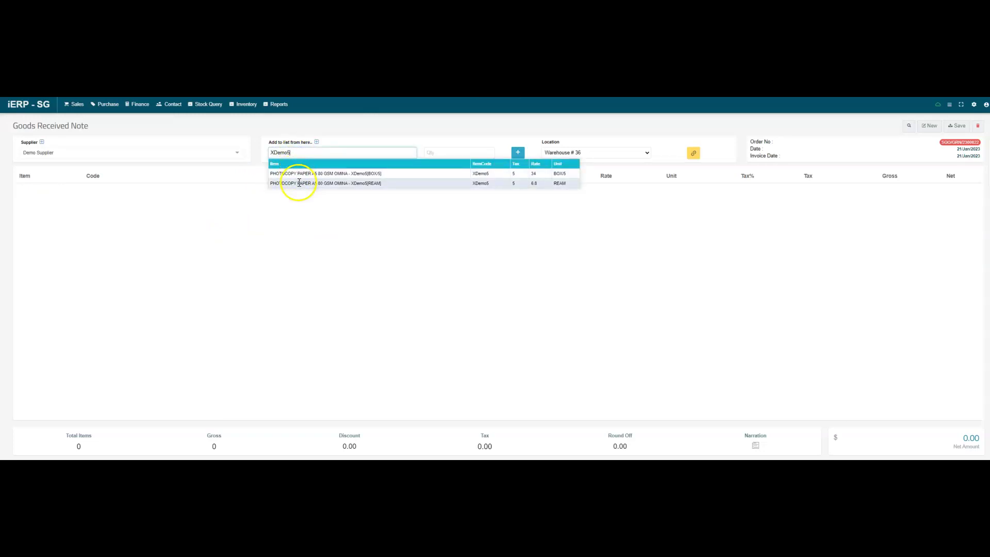
pyautogui.click(366, 176)
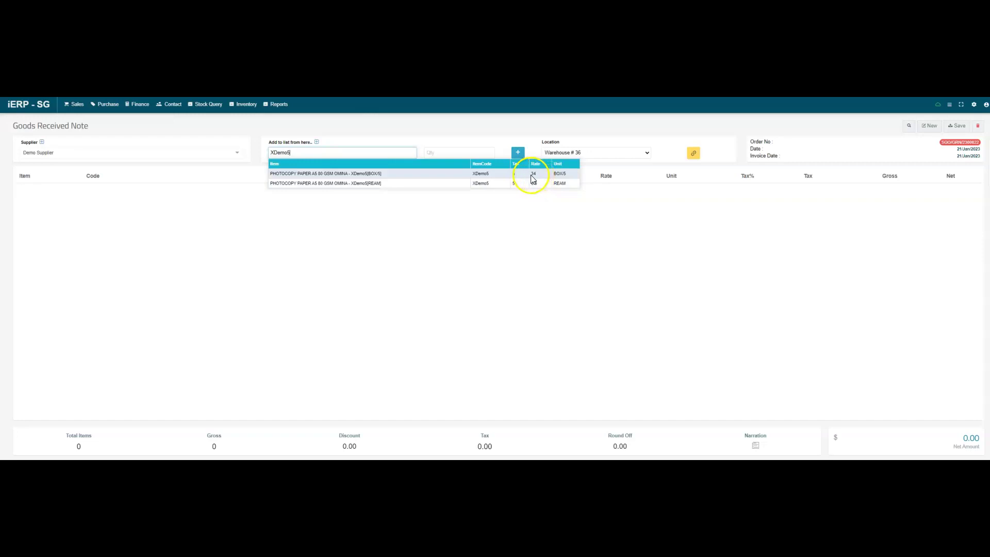
pyautogui.click(348, 173)
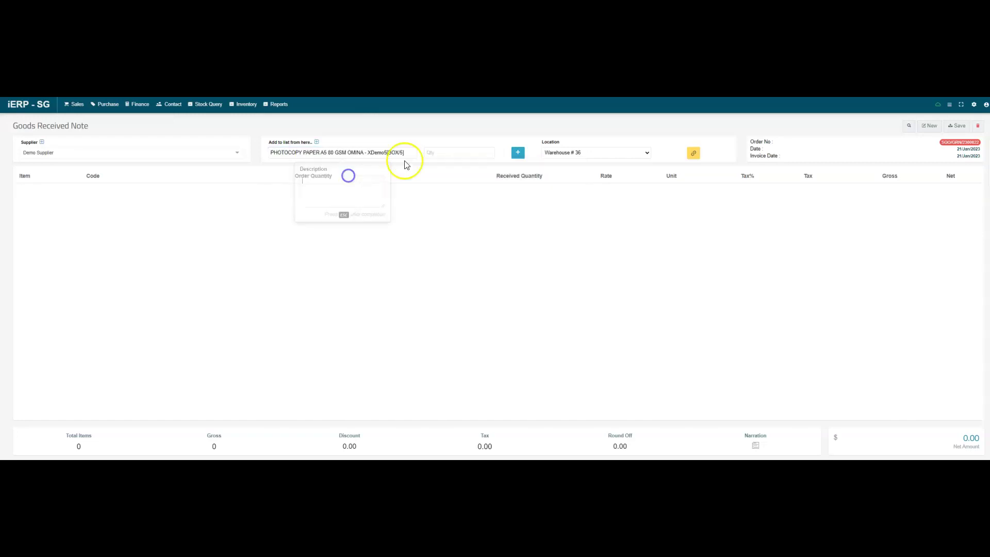
pyautogui.click(451, 154)
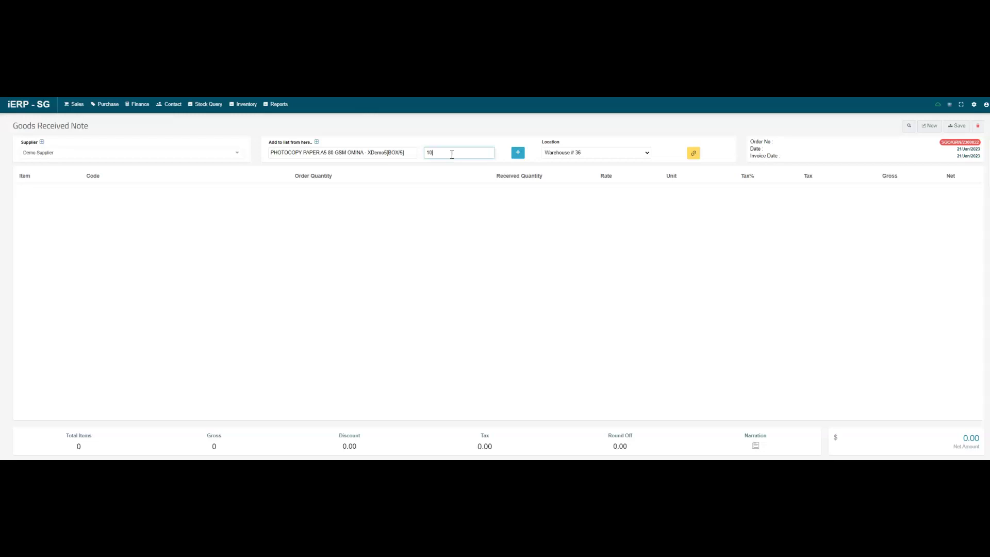
pyautogui.click(518, 154)
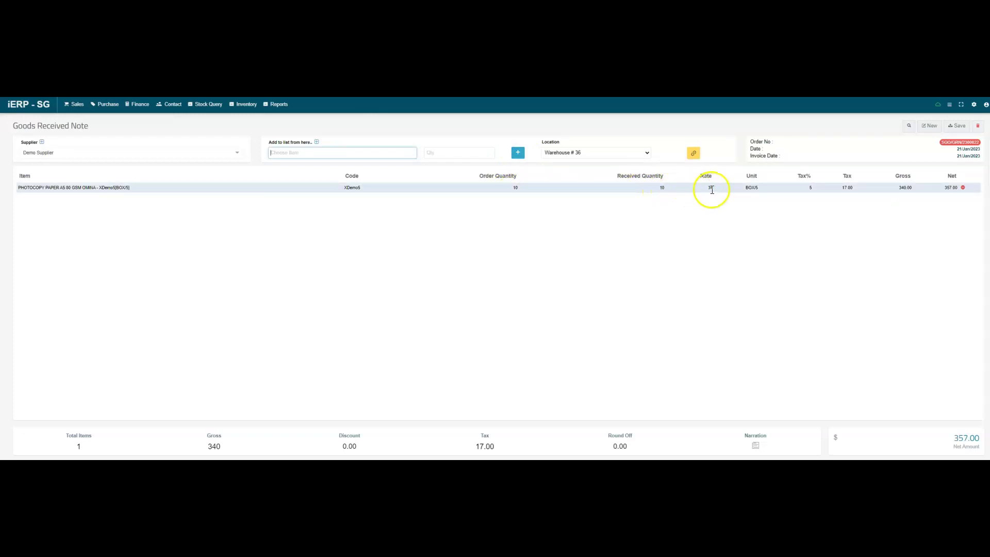
# - Set the XDemo5 line's rate to 40, save the goods received note and dismiss the account sign-in request
pyautogui.click(710, 187)
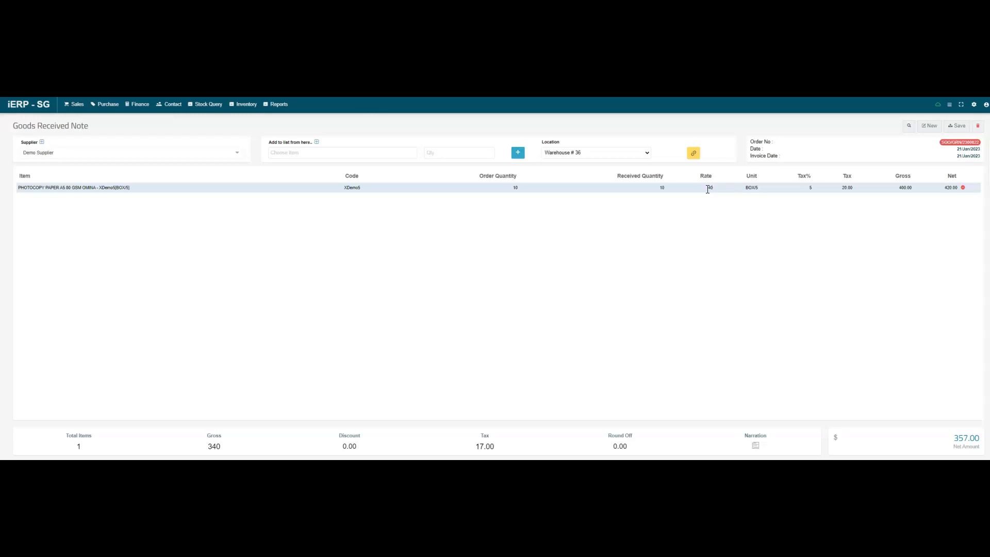
pyautogui.click(711, 205)
pyautogui.click(958, 127)
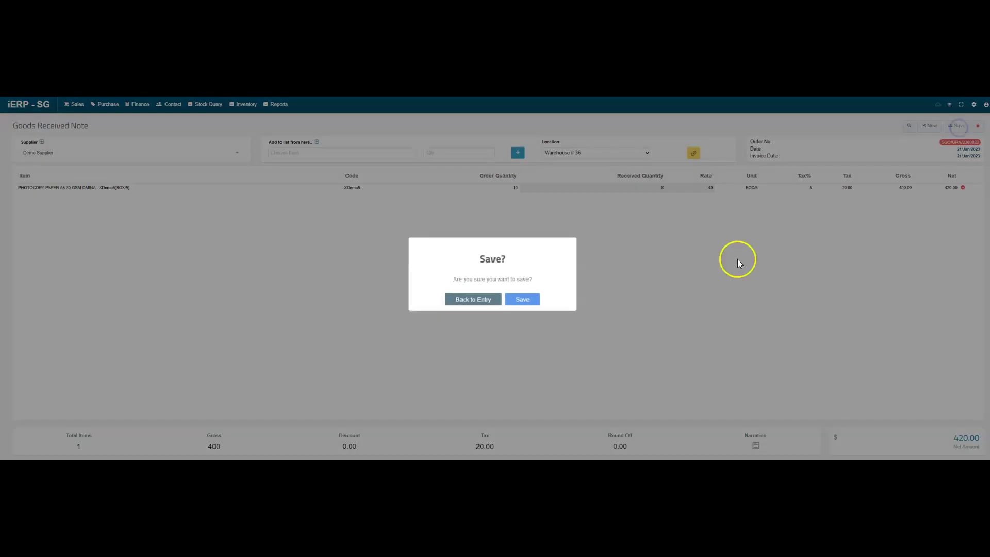
pyautogui.click(520, 300)
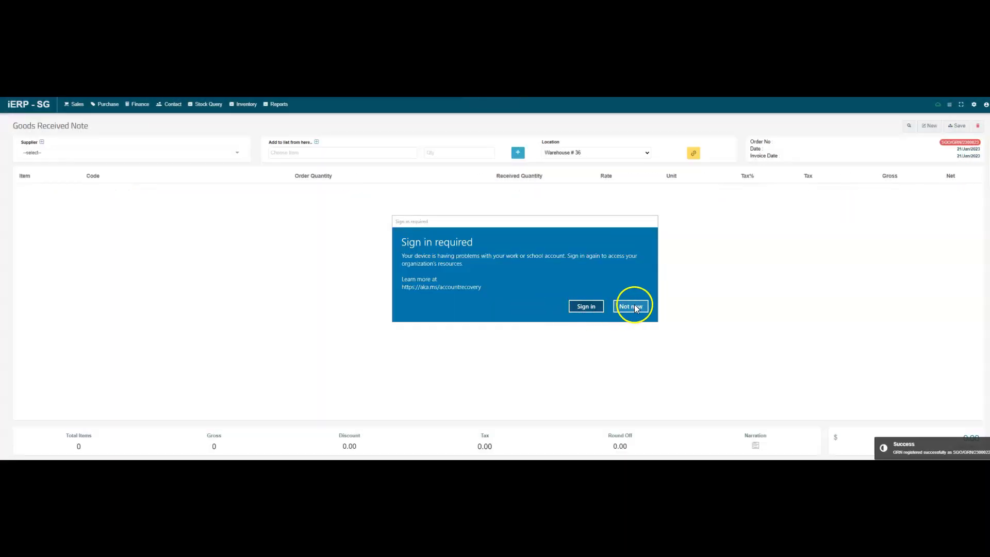
pyautogui.click(631, 306)
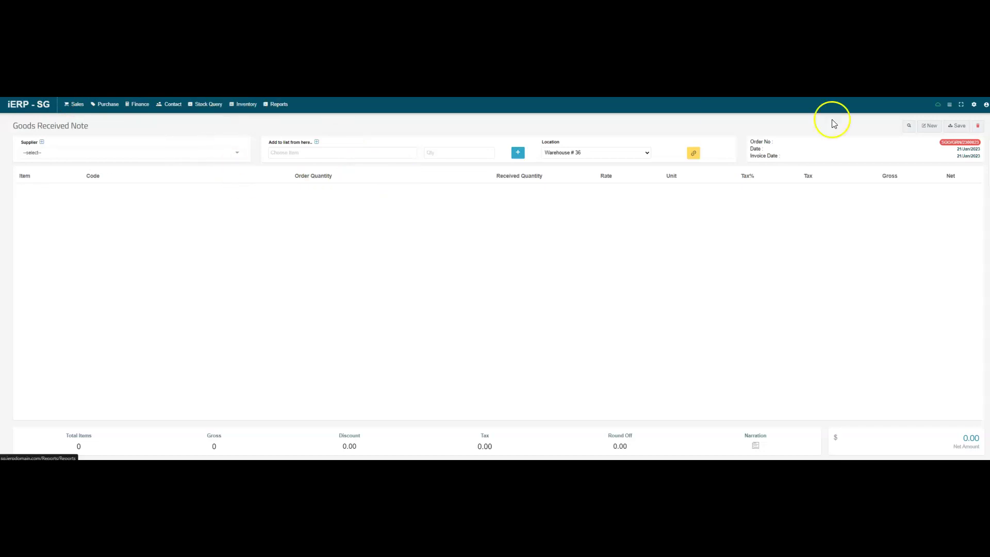
# - Find the XDemo5 item by searching the inventory for demo, open it and review its cost price and instance prices
pyautogui.click(974, 106)
pyautogui.click(954, 128)
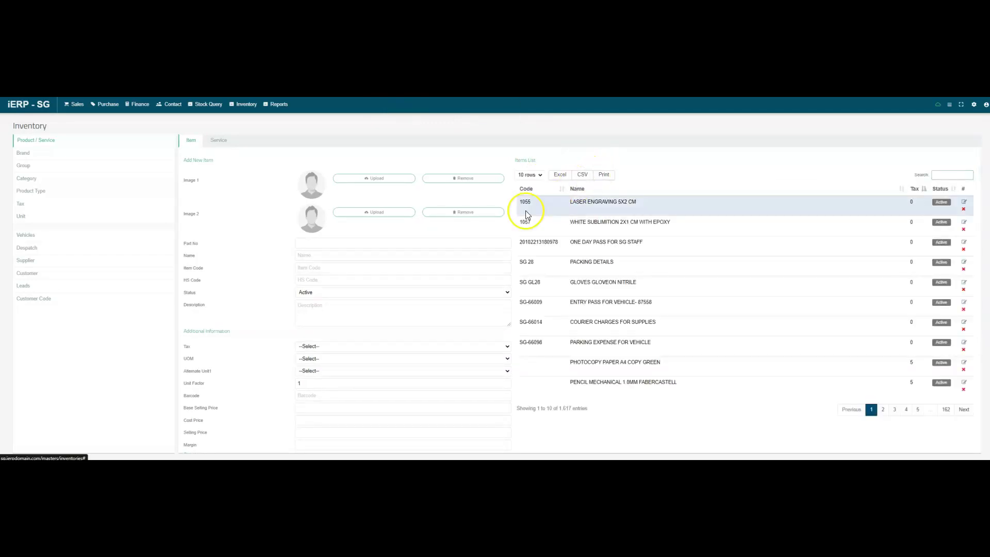
pyautogui.click(947, 175)
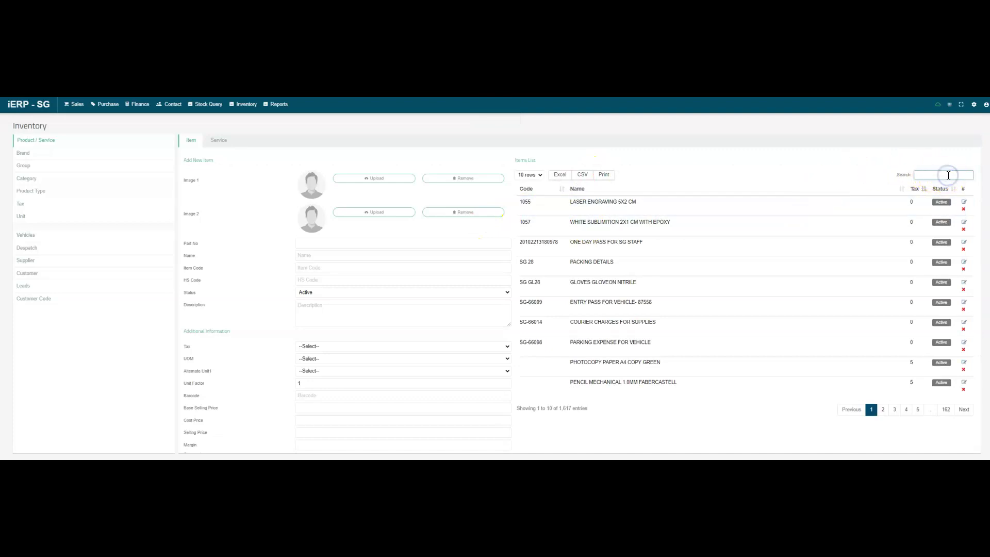
pyautogui.write('demo')
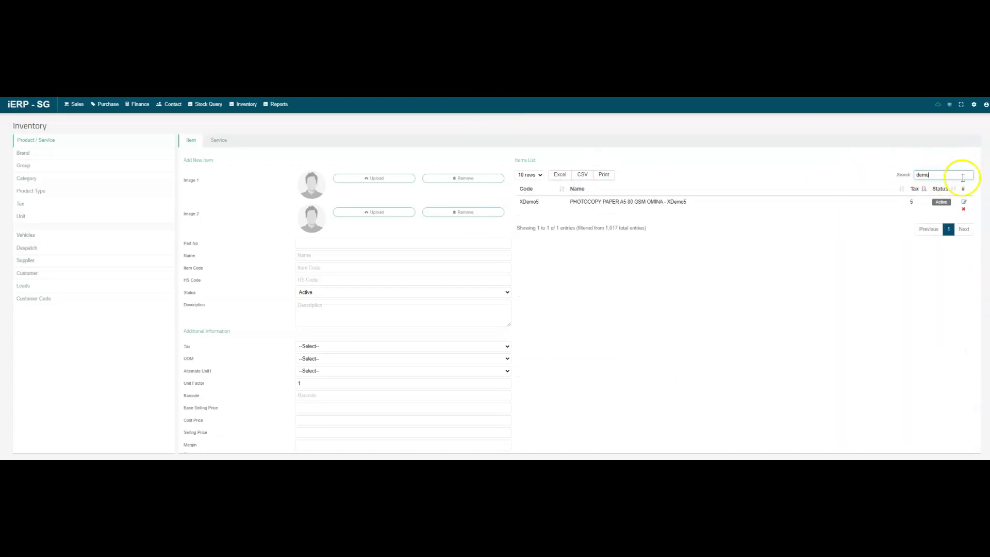
pyautogui.click(964, 203)
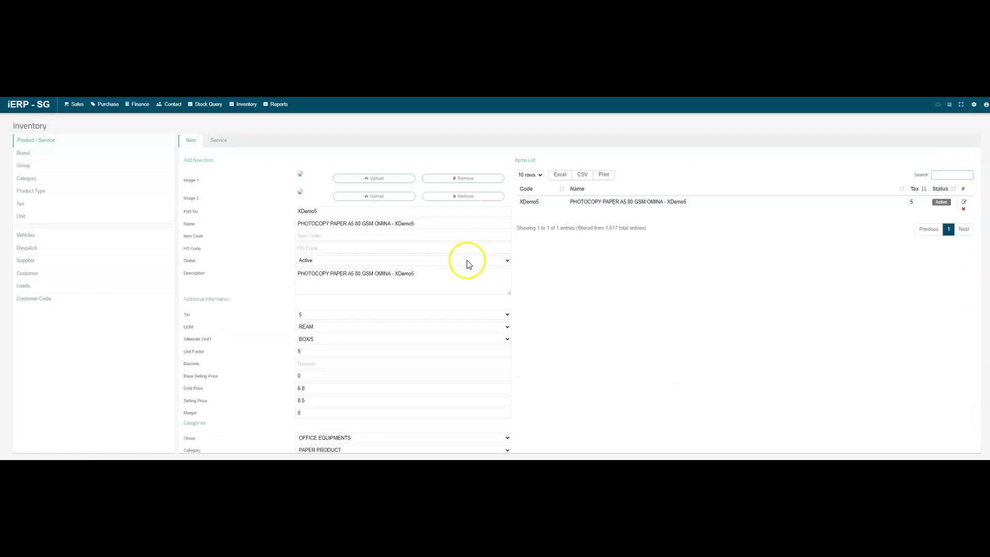
pyautogui.scroll(-1, 468, 261)
pyautogui.scroll(-3, 428, 293)
pyautogui.scroll(-1, 586, 283)
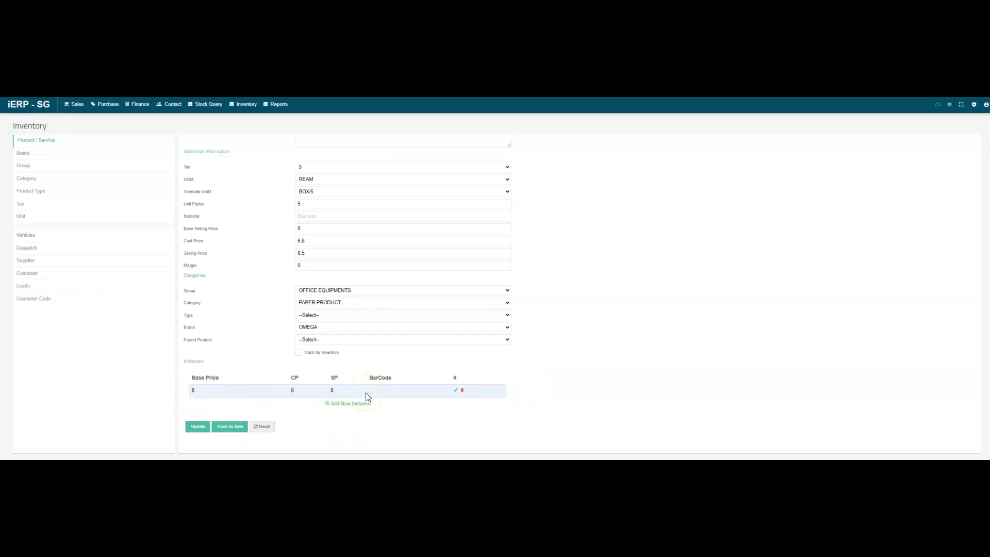
pyautogui.click(299, 241)
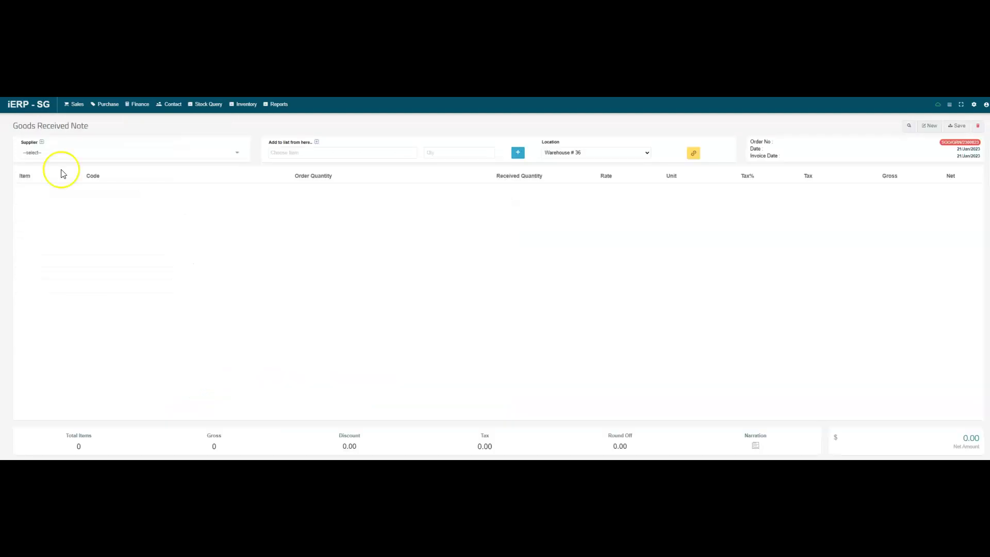
# - Open the newest goods receipt note from Demo Supplier and check the XDemo5 line's rate, quantity and unit
pyautogui.click(108, 104)
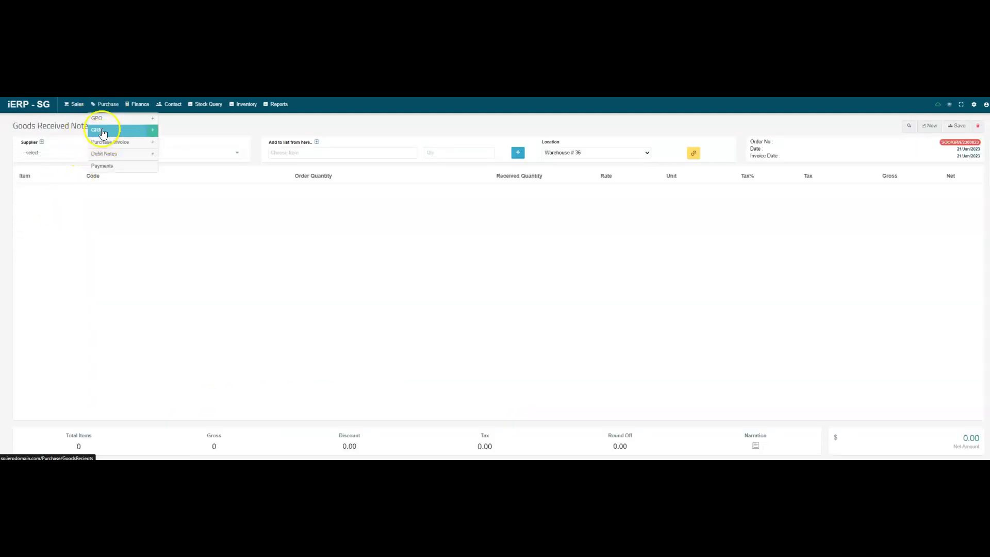
pyautogui.click(103, 133)
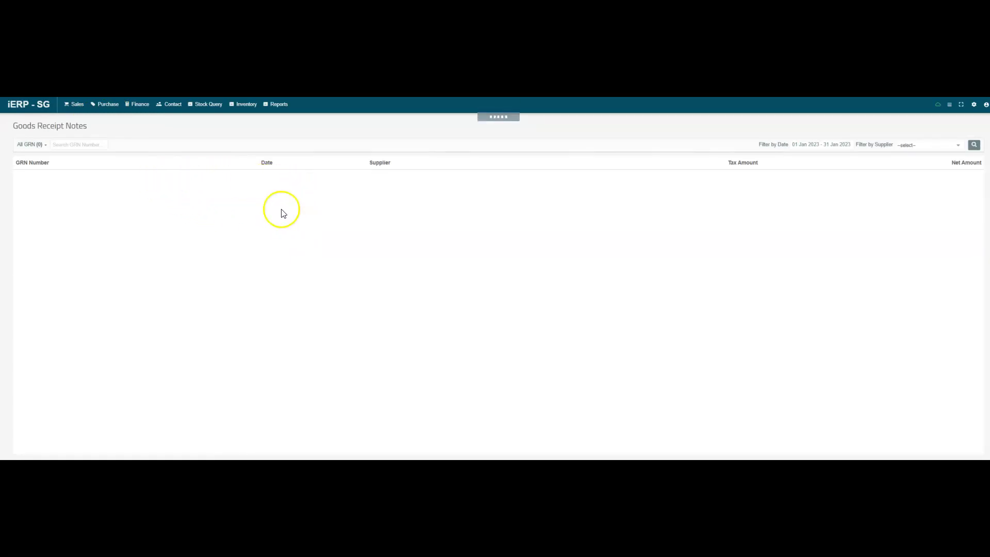
pyautogui.click(207, 178)
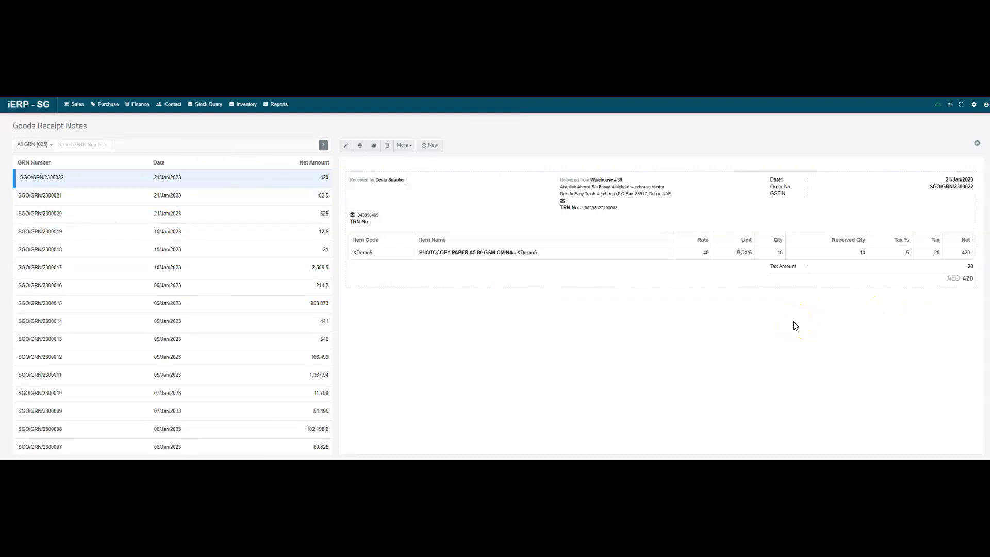
pyautogui.click(703, 253)
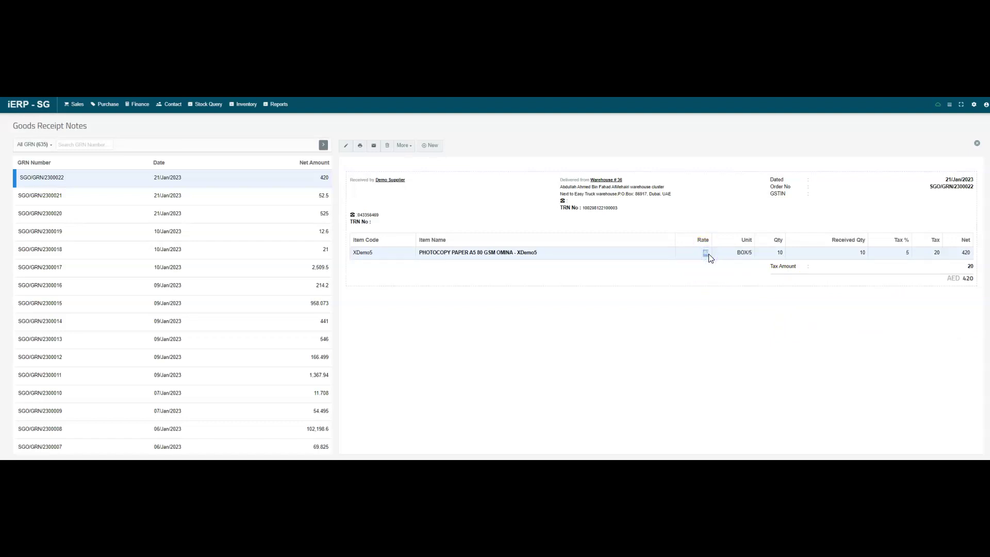
pyautogui.click(782, 253)
pyautogui.click(706, 253)
pyautogui.click(746, 252)
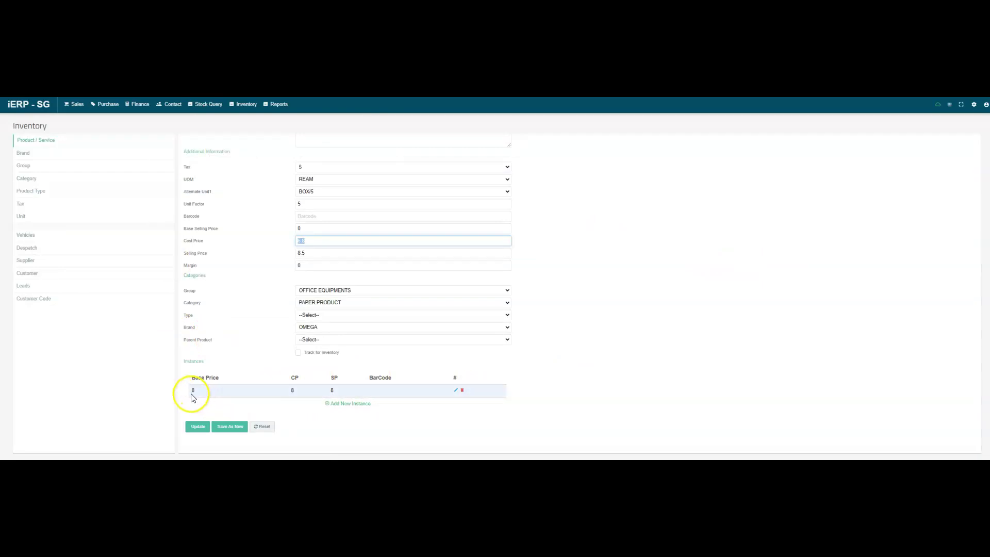
# - Return to the XDemo5 inventory item and examine the base, cost and selling prices of its instance
pyautogui.click(330, 391)
pyautogui.click(323, 420)
pyautogui.click(303, 393)
pyautogui.click(548, 391)
pyautogui.scroll(5, 591, 373)
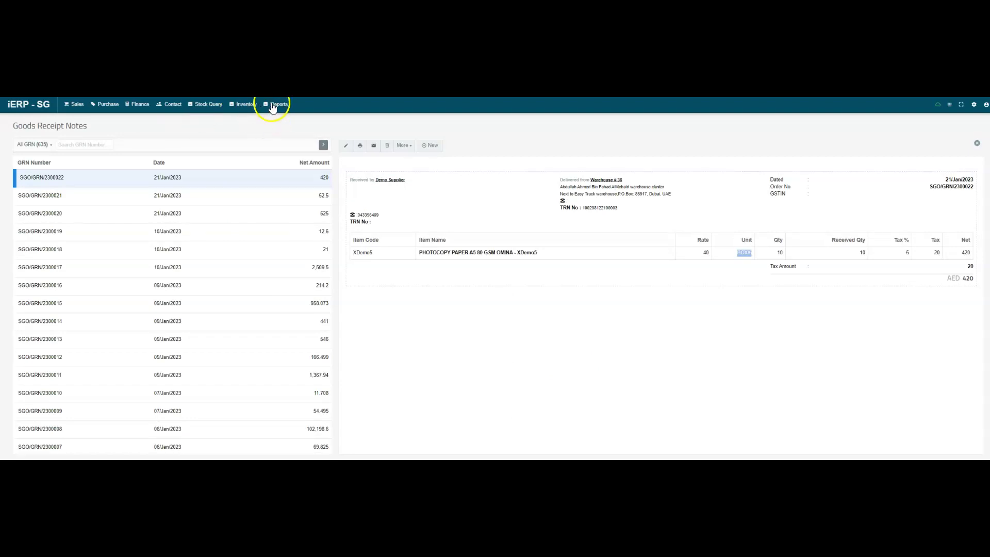
# - Open the Stock Register report, search it for demo and check the XDemo5 item's purchase quantity
pyautogui.click(277, 105)
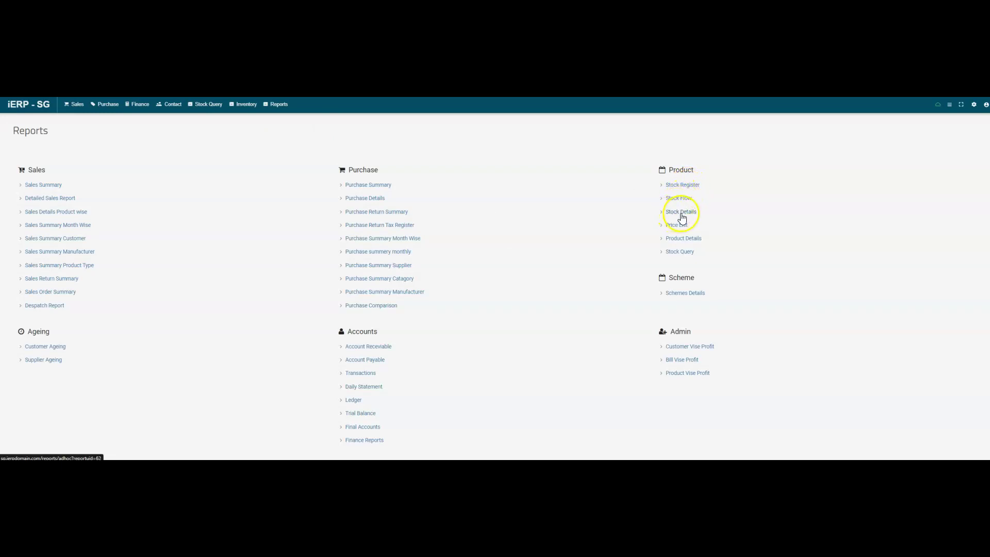
pyautogui.click(681, 184)
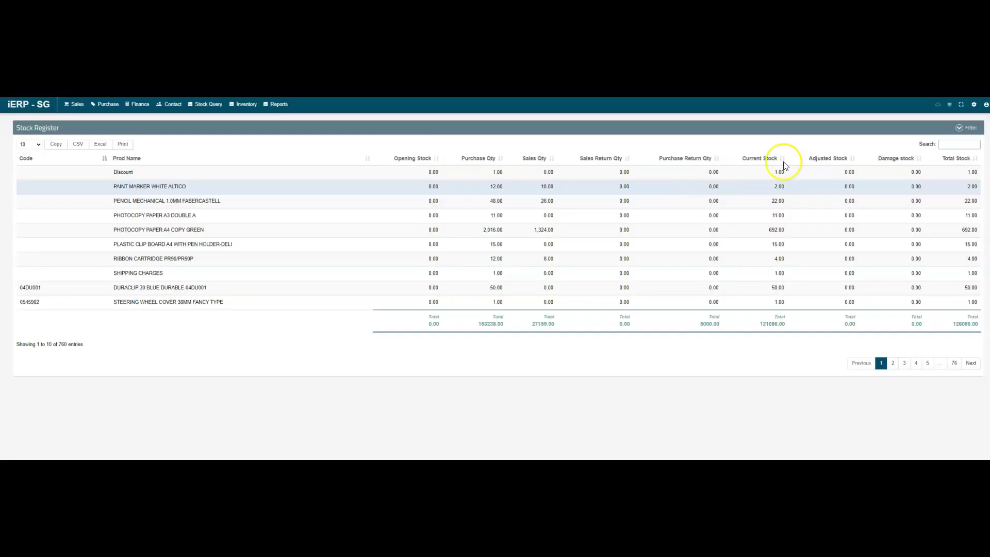
pyautogui.click(944, 145)
pyautogui.write('demo')
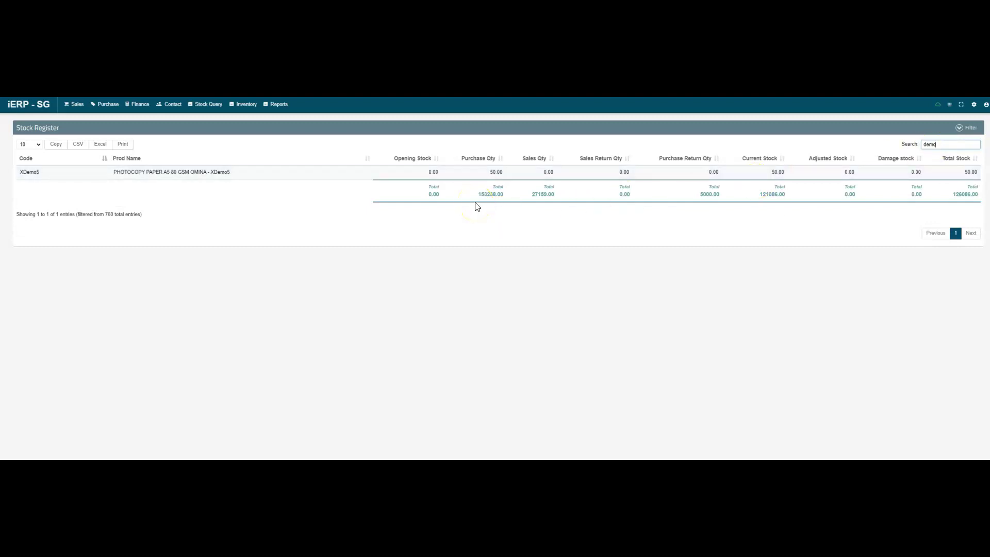
pyautogui.doubleClick(498, 173)
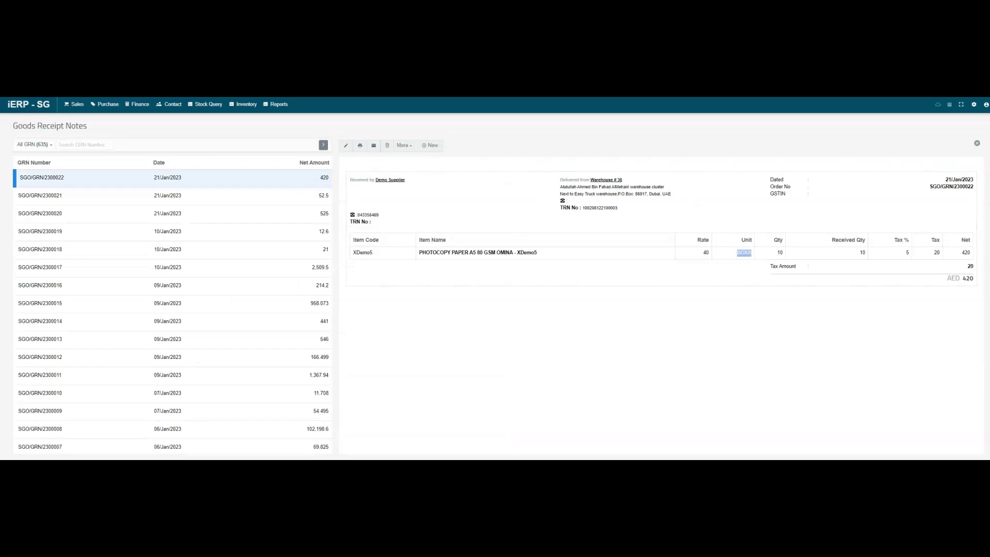
# - Start another new goods received note and choose Demo Supplier for it
pyautogui.click(108, 104)
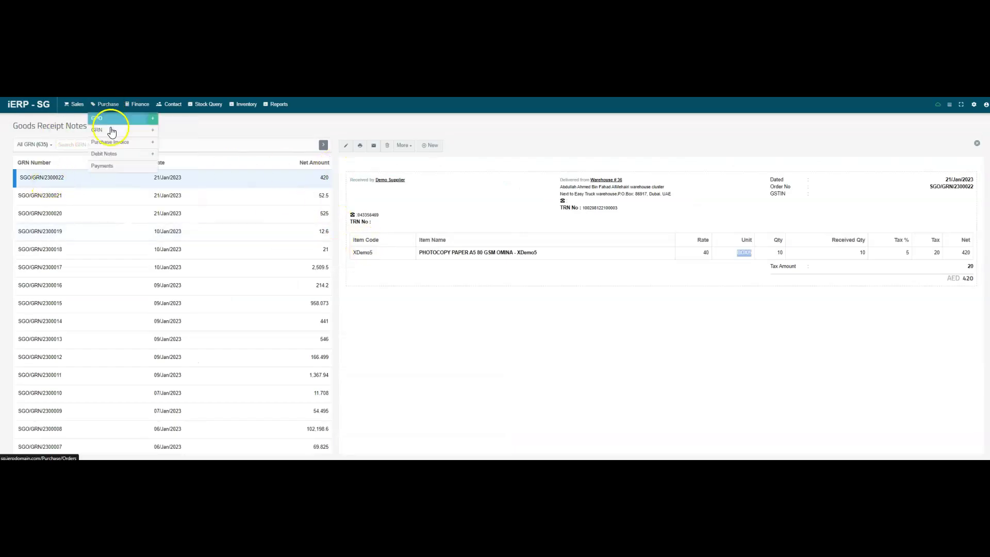
pyautogui.click(153, 130)
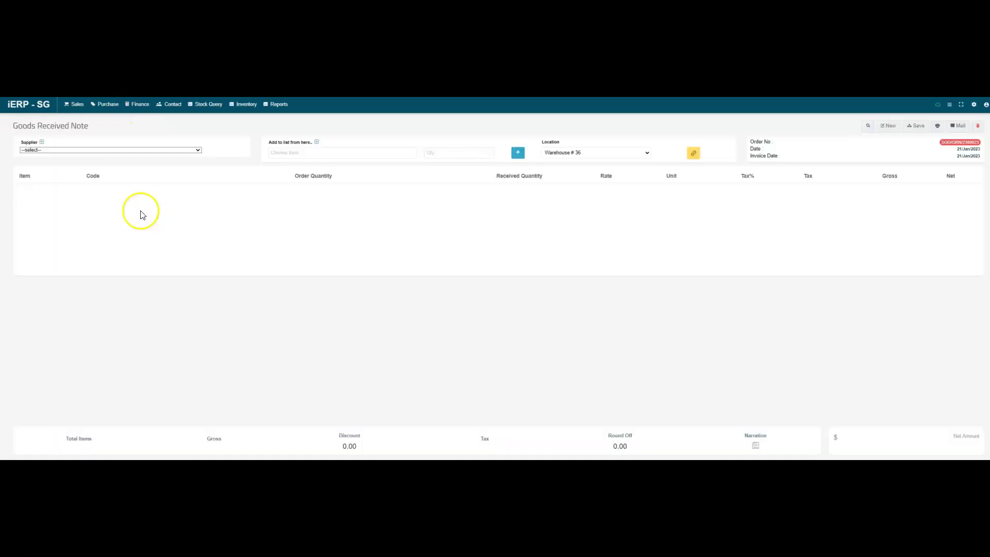
pyautogui.click(101, 152)
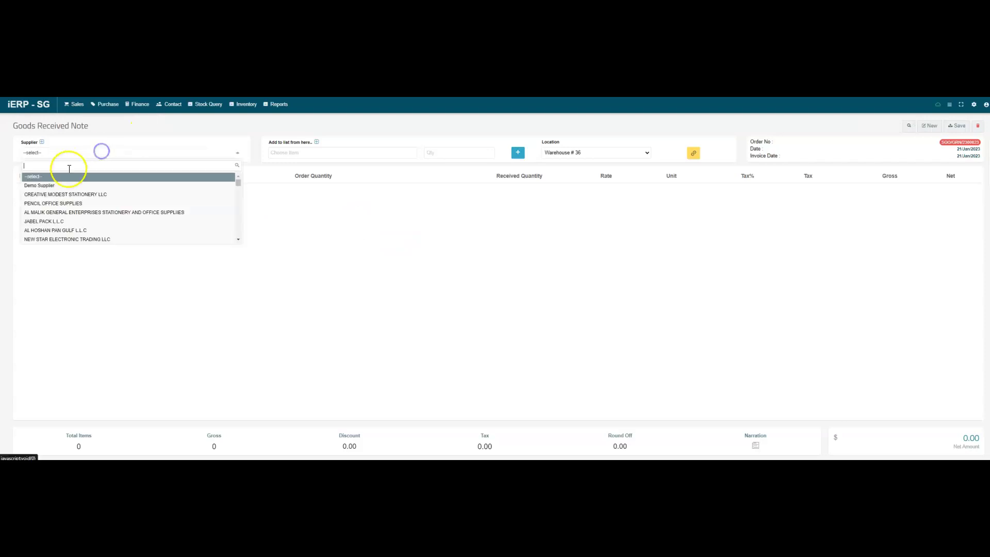
pyautogui.click(44, 186)
pyautogui.click(317, 154)
pyautogui.write('demo')
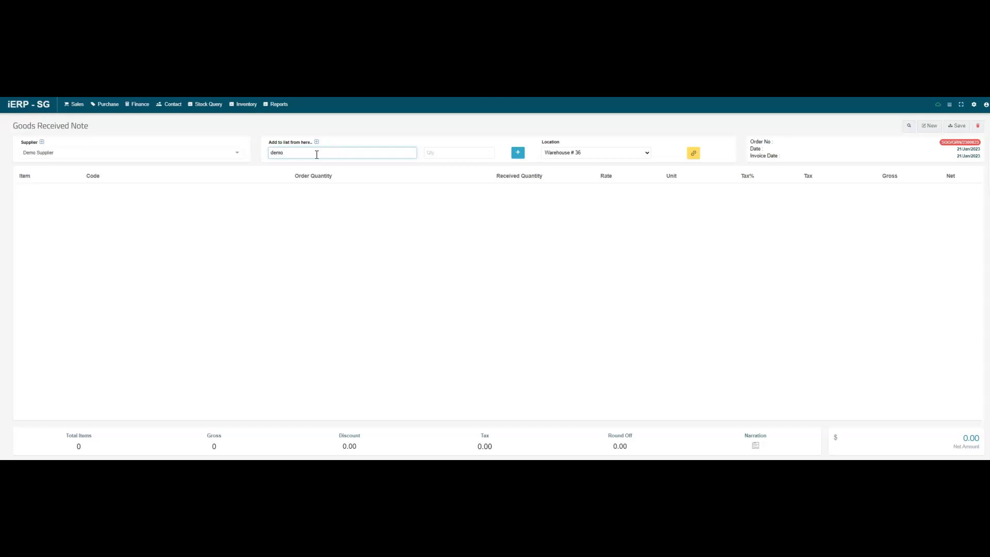
pyautogui.click(201, 148)
pyautogui.click(317, 158)
pyautogui.write('d')
pyautogui.press('BackSpace')
pyautogui.press('BackSpace')
pyautogui.write('a')
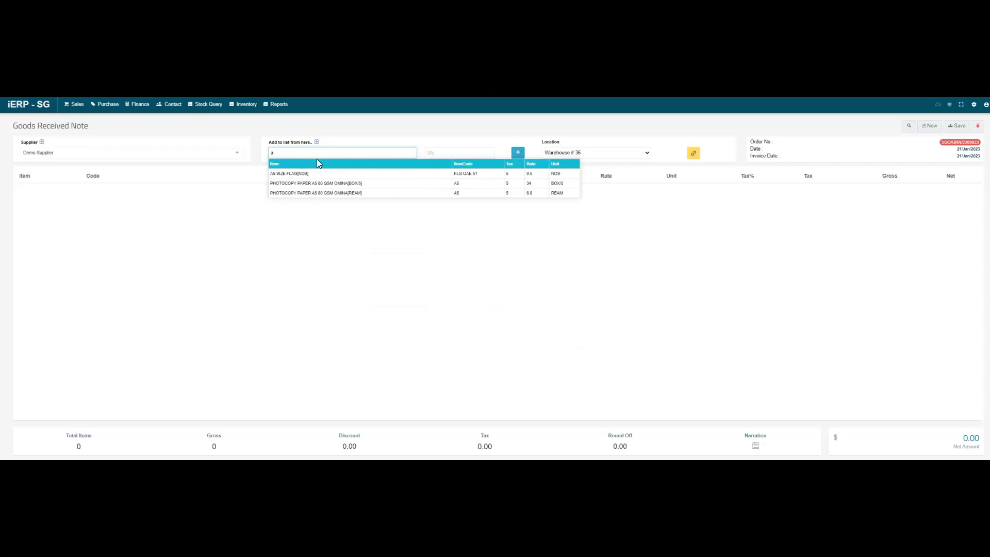
pyautogui.write('demo')
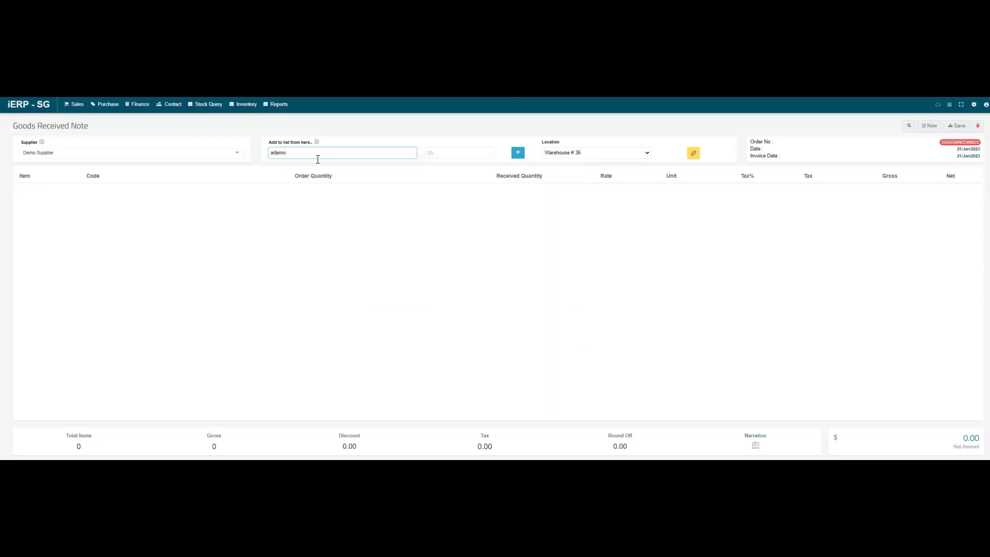
pyautogui.press('BackSpace')
pyautogui.press('BackSpace')
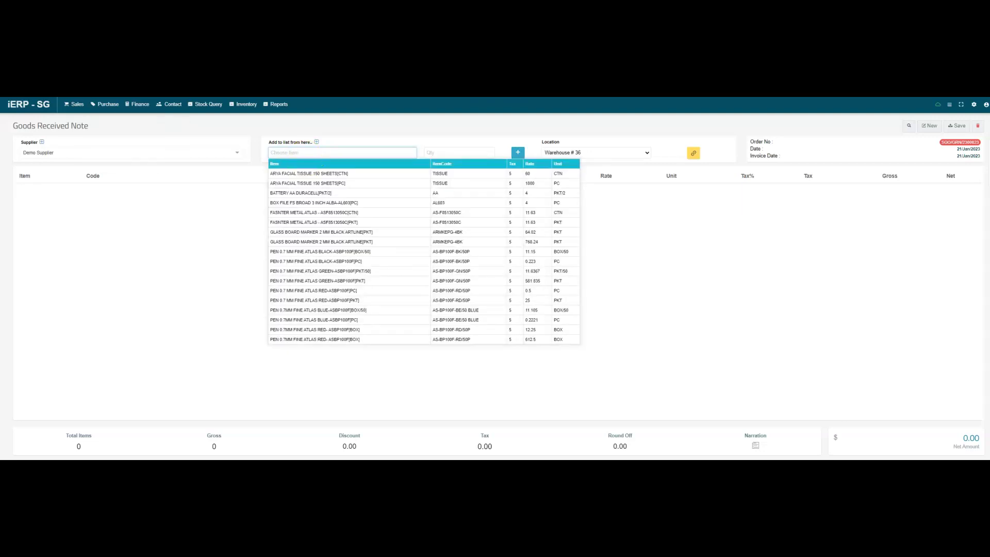
# - Add the XDemo5 photocopy paper in the REAM unit to the goods received note with a quantity of 10
pyautogui.write('XDemo5')
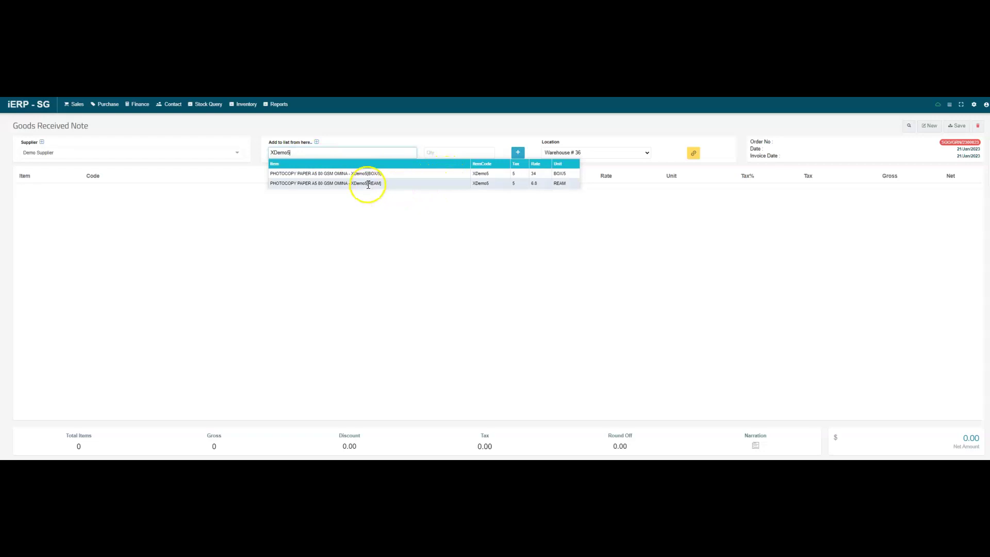
pyautogui.click(368, 184)
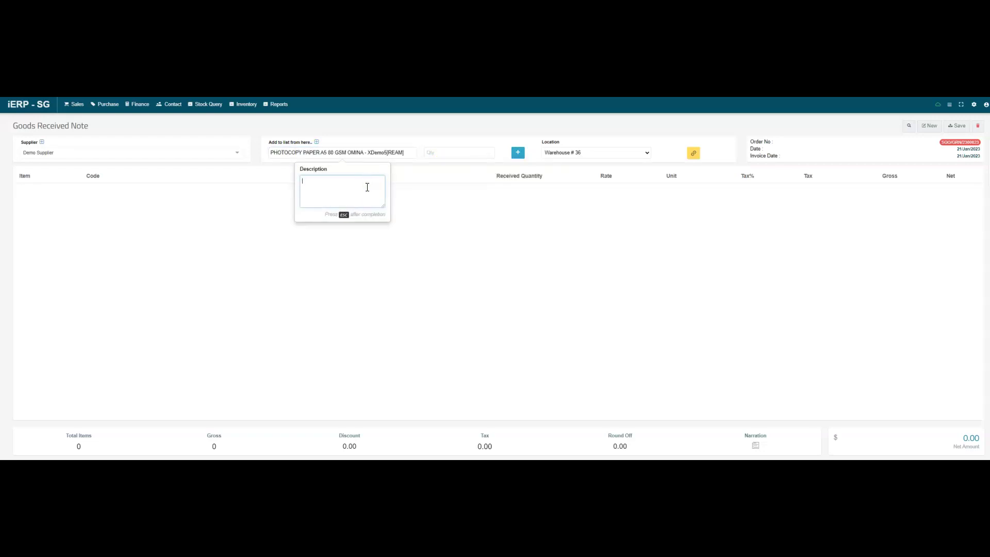
pyautogui.press('Escape')
pyautogui.click(442, 155)
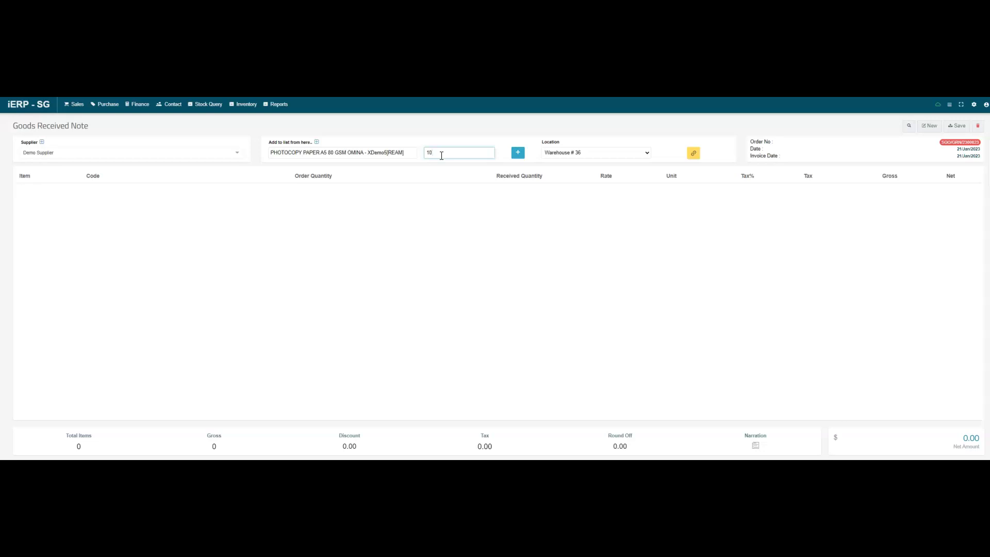
pyautogui.click(518, 154)
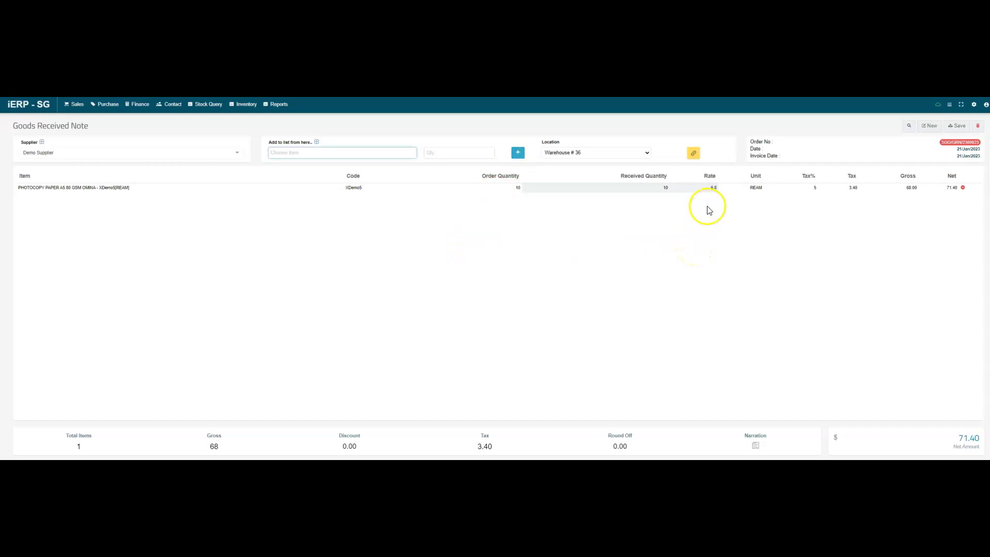
# - Set the XDemo5 line's rate to 10 and save the goods received note
pyautogui.click(711, 190)
pyautogui.click(712, 189)
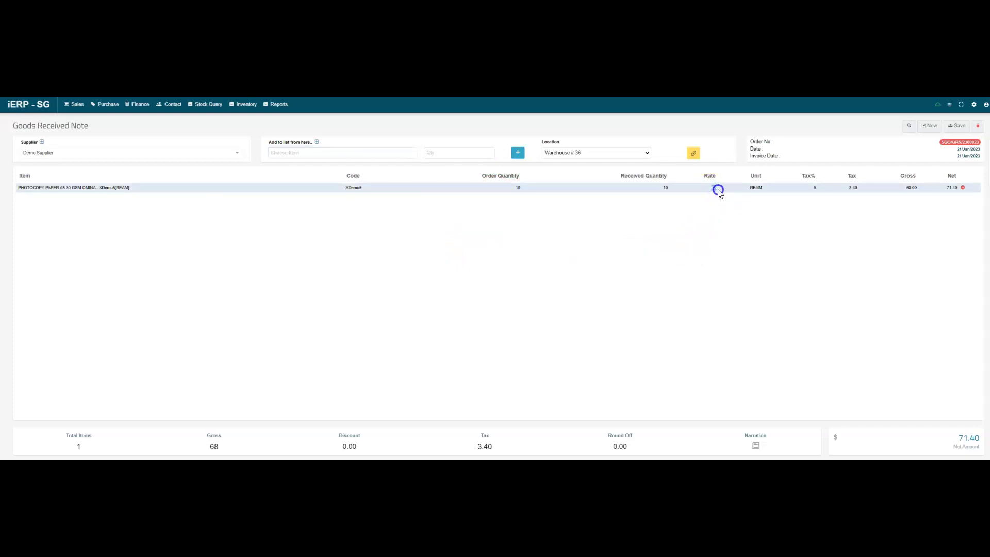
pyautogui.press('Return')
pyautogui.click(706, 233)
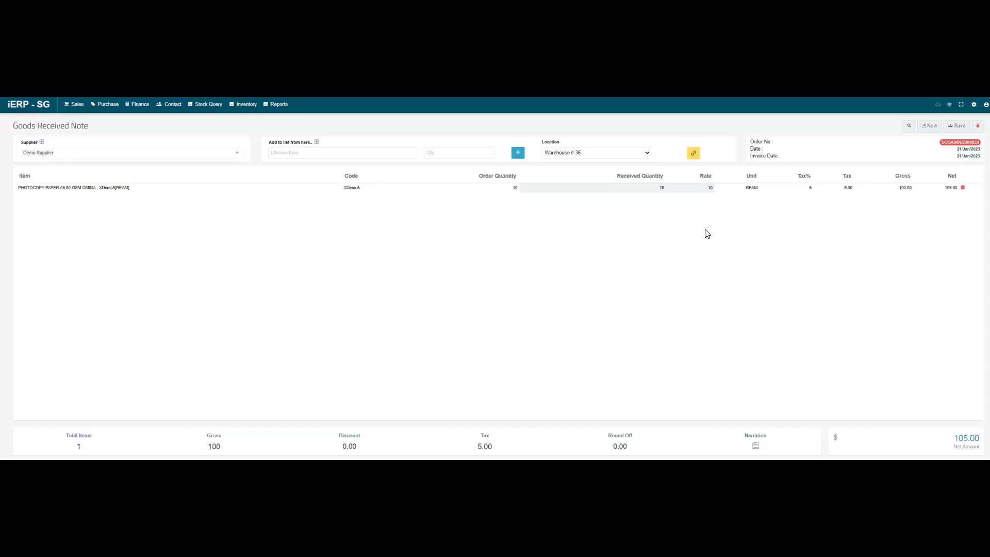
pyautogui.click(733, 250)
pyautogui.click(953, 126)
pyautogui.click(520, 300)
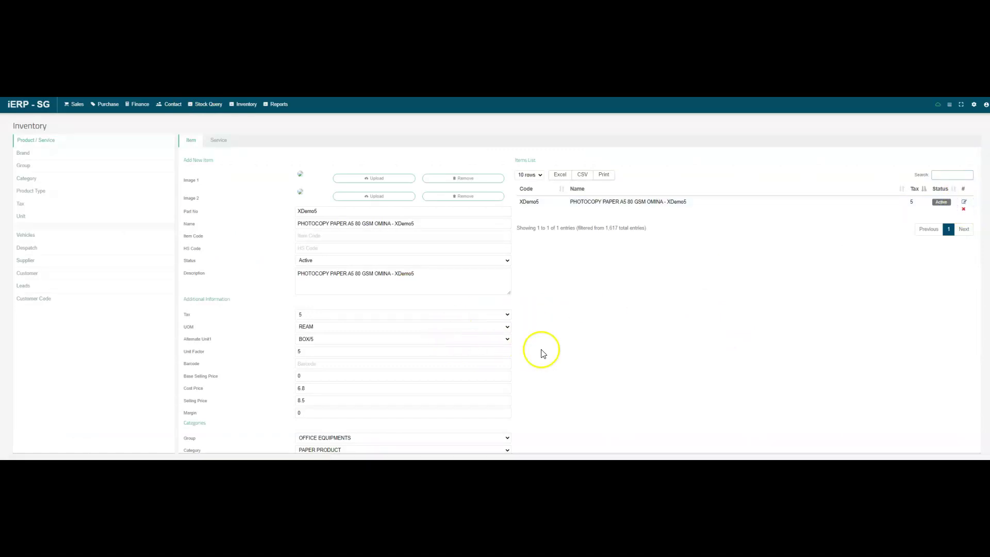
# - Return to the XDemo5 inventory item and compare the base, cost and selling prices of its instances
pyautogui.scroll(-1, 542, 353)
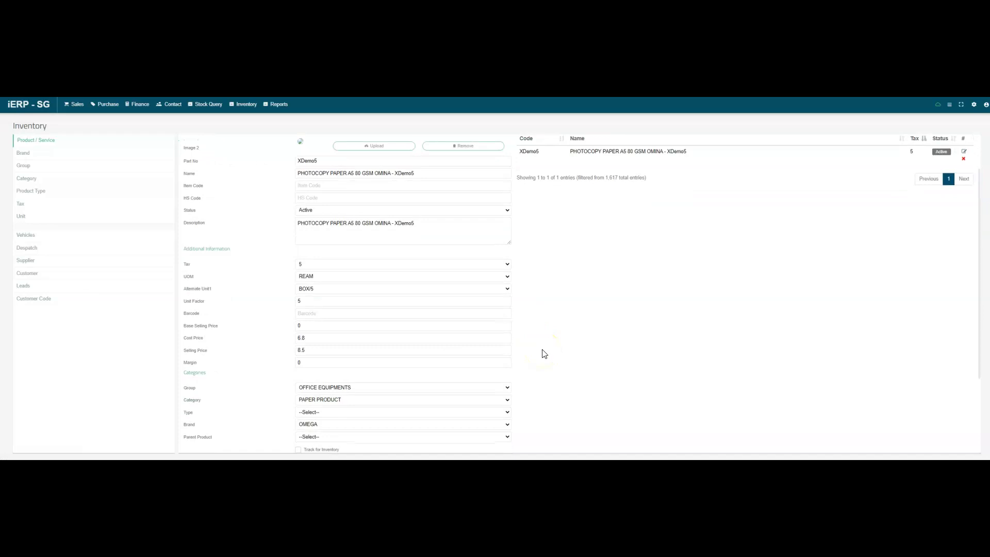
pyautogui.scroll(-2, 542, 353)
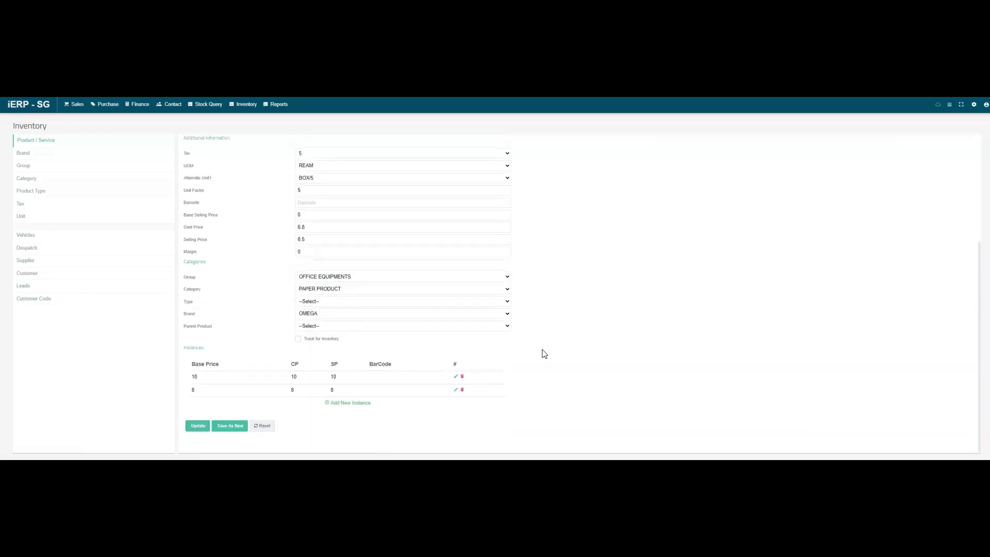
pyautogui.click(209, 396)
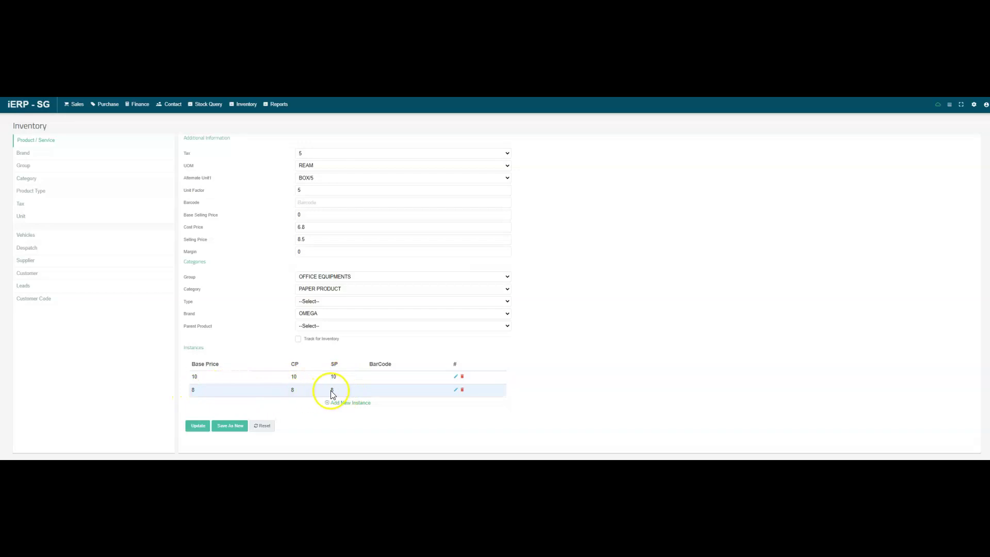
pyautogui.doubleClick(292, 390)
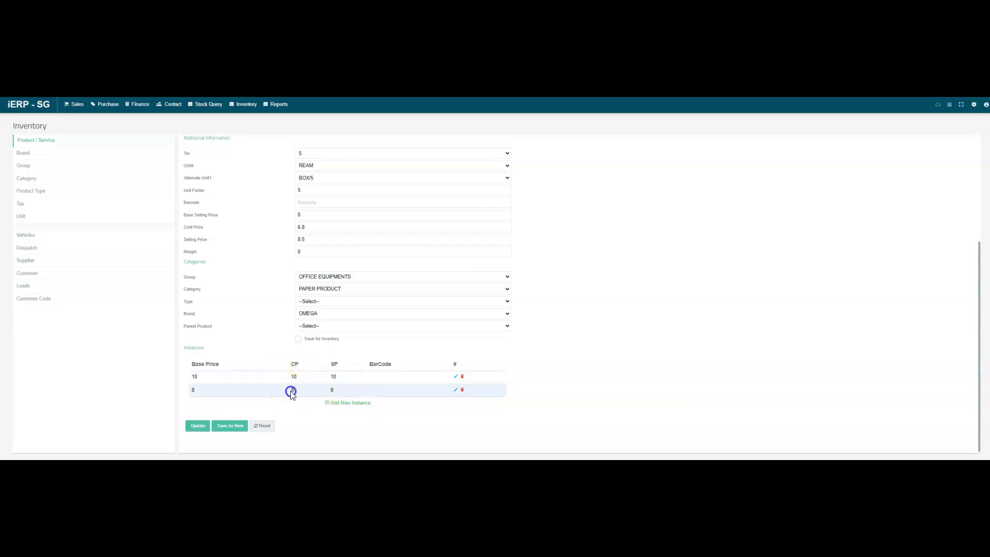
pyautogui.doubleClick(293, 377)
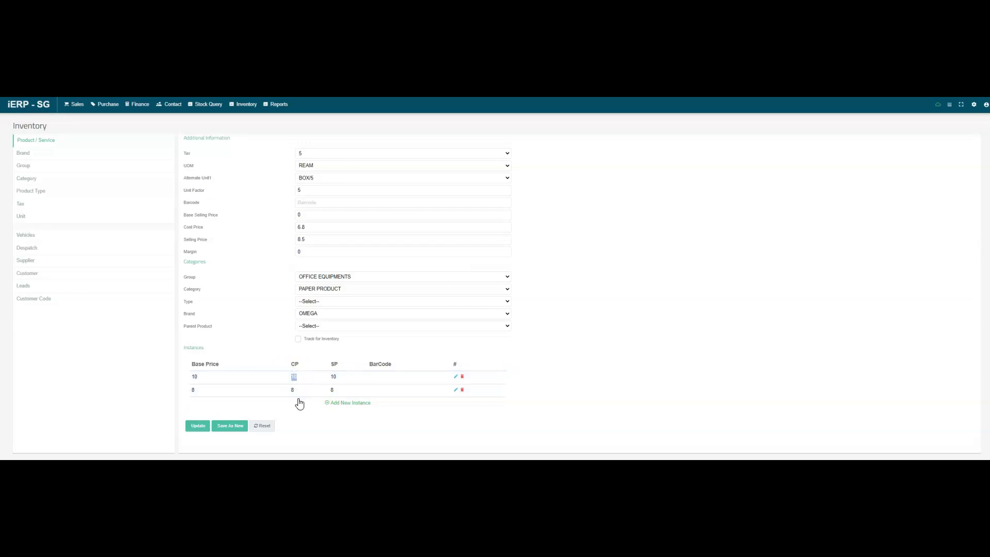
pyautogui.doubleClick(293, 391)
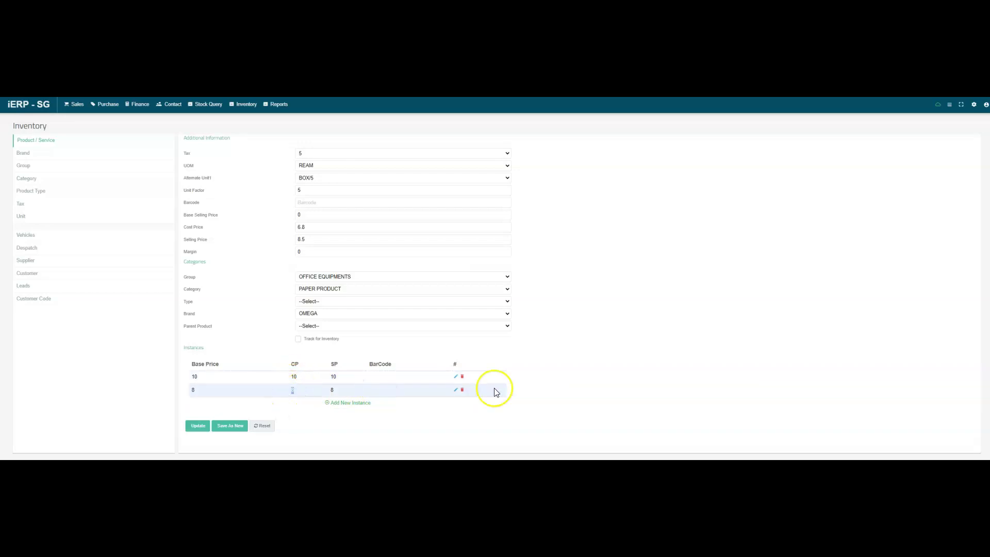
pyautogui.click(626, 377)
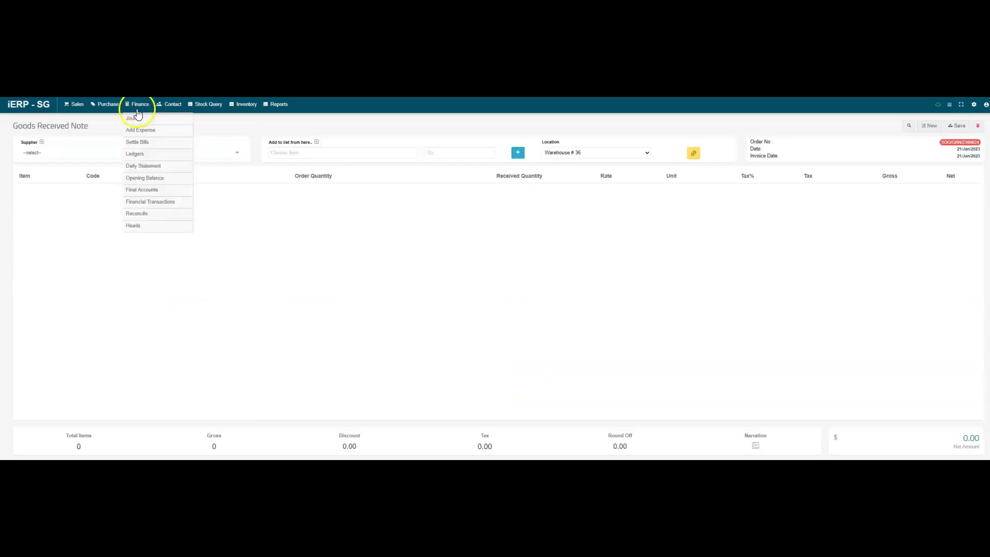
# - Start a new sales invoice and choose Demo as the customer
pyautogui.click(75, 104)
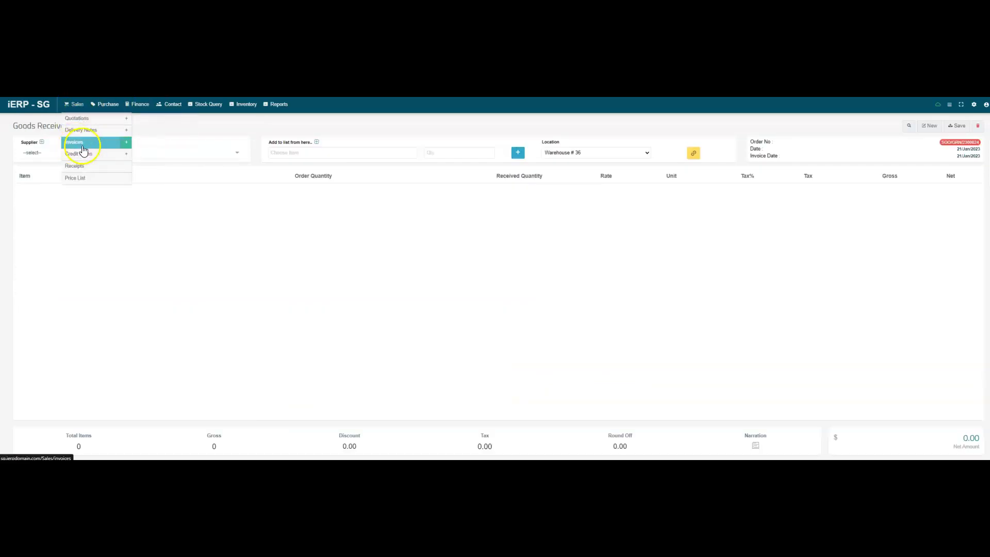
pyautogui.click(126, 143)
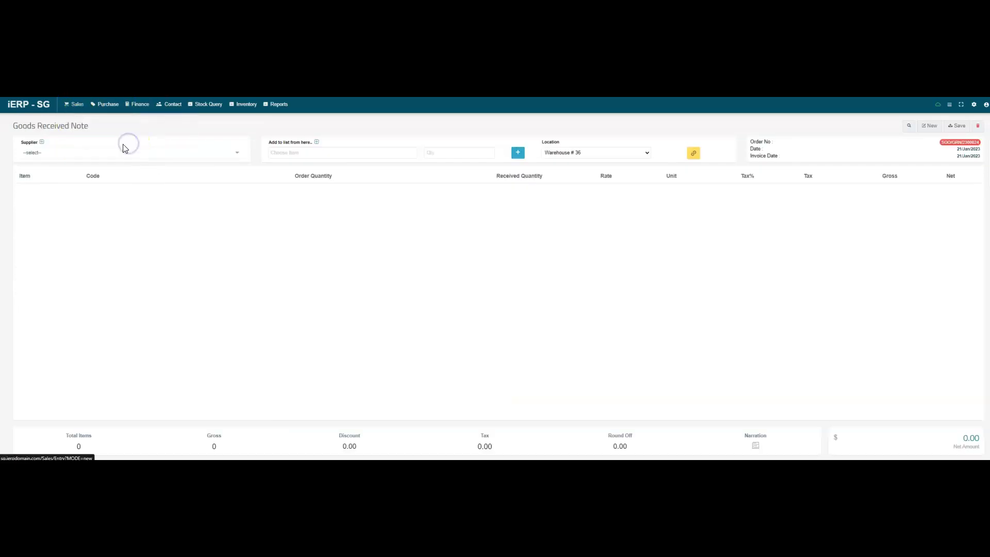
pyautogui.click(82, 162)
pyautogui.click(46, 187)
# - Search the invoice items for xdemo and choose the XDemo5 BOX/5 entry with the rate of 50
pyautogui.click(457, 154)
pyautogui.write('xdemo')
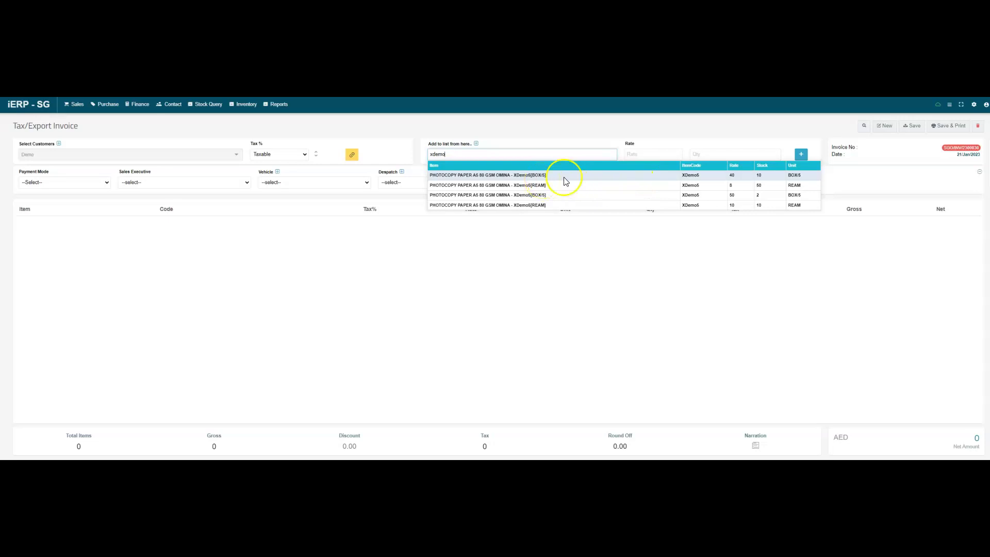
pyautogui.click(735, 190)
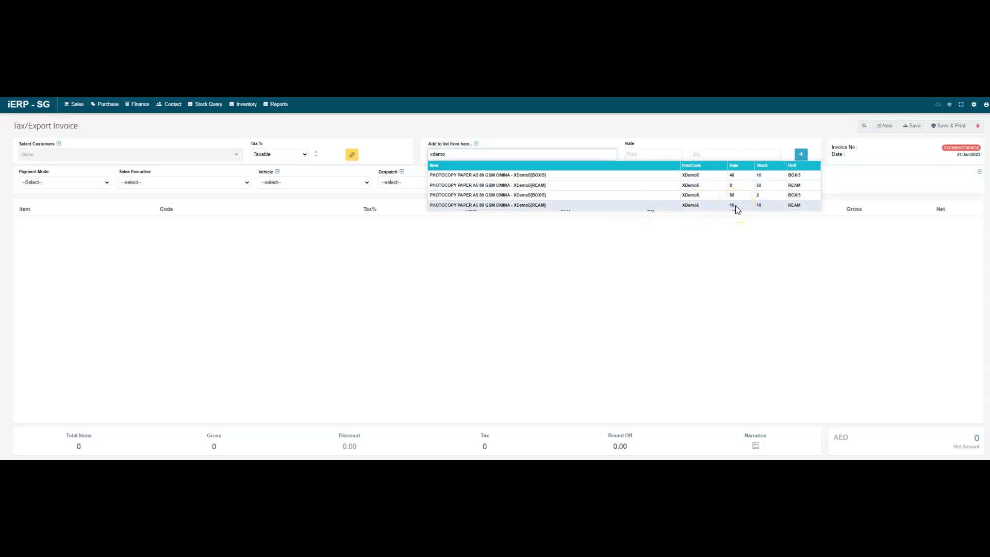
pyautogui.click(536, 194)
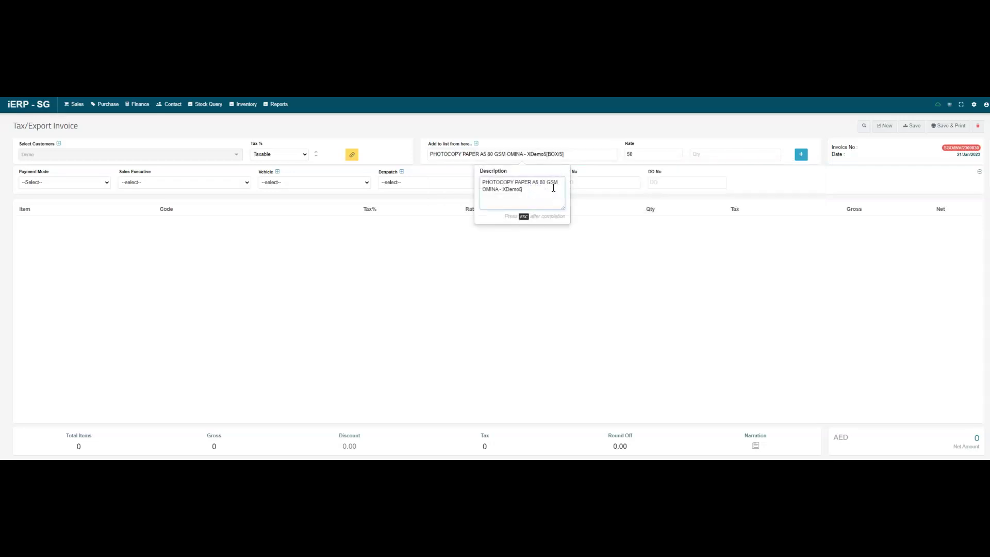
pyautogui.press('Escape')
# - Set the chosen item's rate to 60 and quantity to 2, and add it to the invoice
pyautogui.click(623, 154)
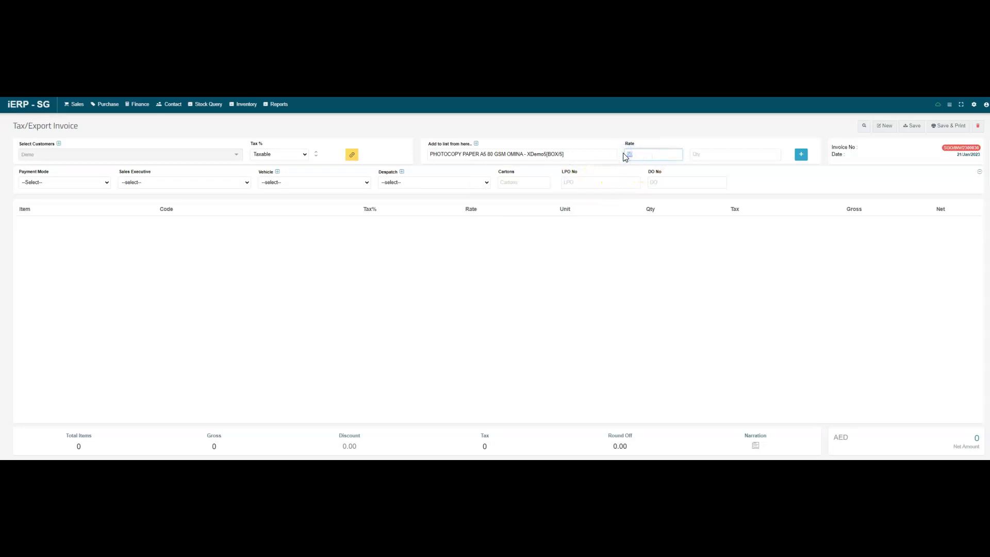
pyautogui.write('60')
pyautogui.click(703, 155)
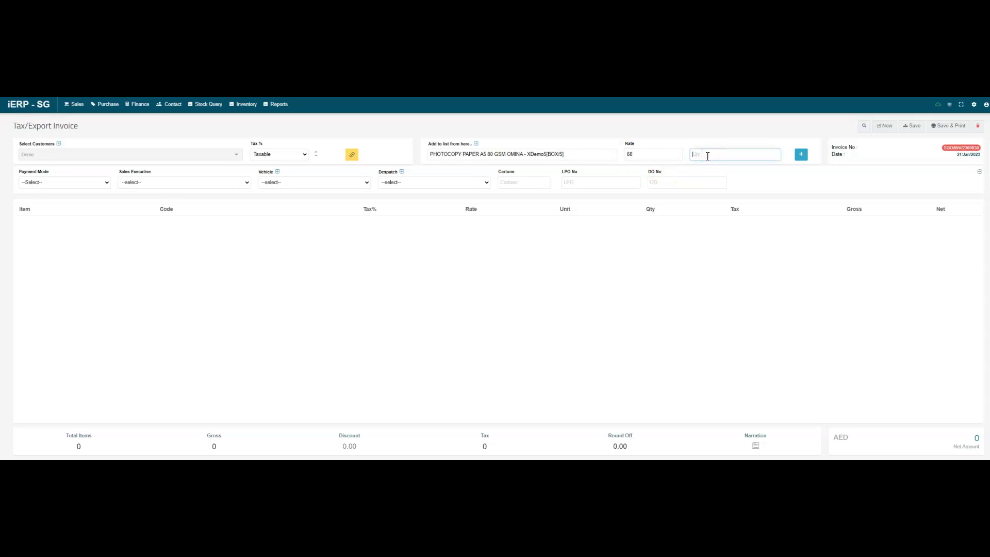
pyautogui.write('2')
pyautogui.click(800, 154)
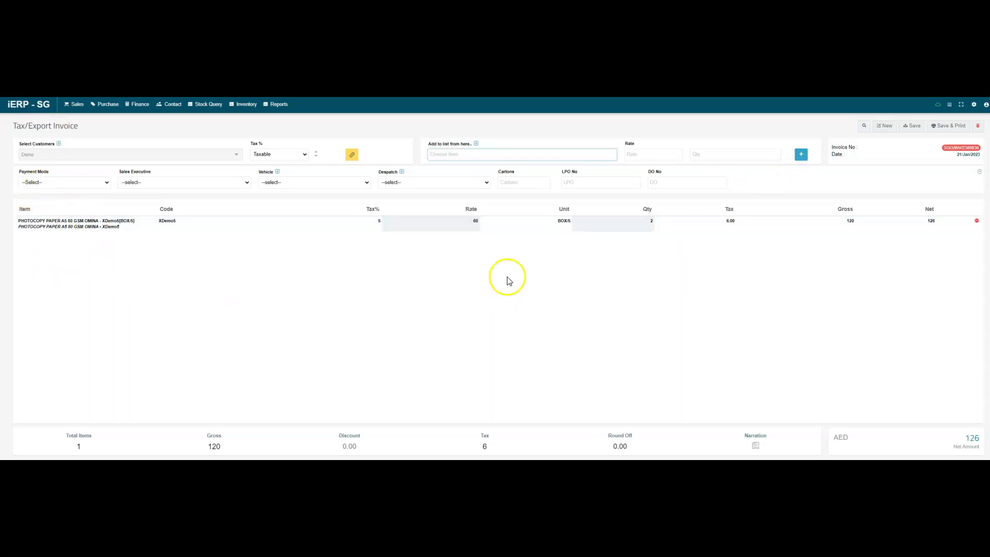
# - Set the invoice's payment mode to Cash and save the invoice
pyautogui.click(64, 185)
pyautogui.click(31, 199)
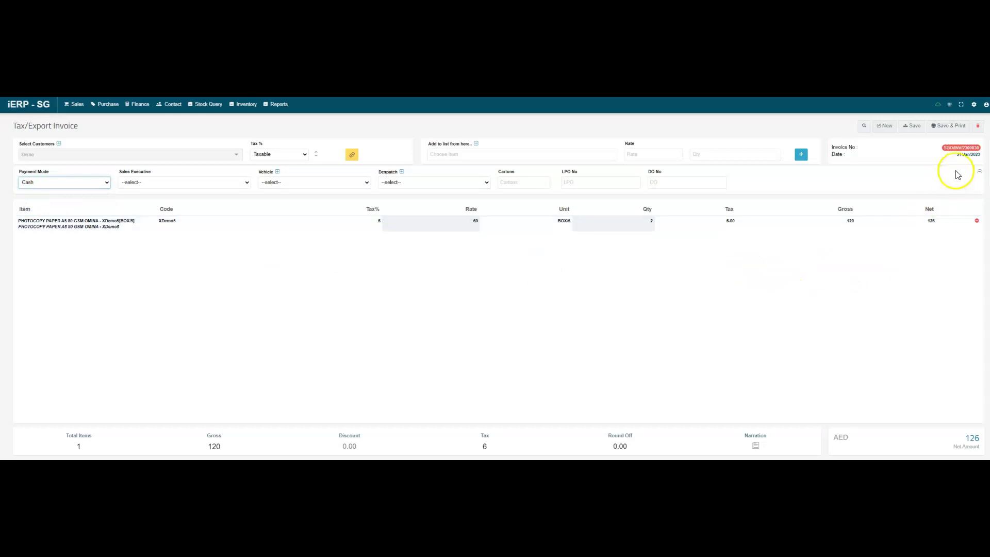
pyautogui.click(906, 131)
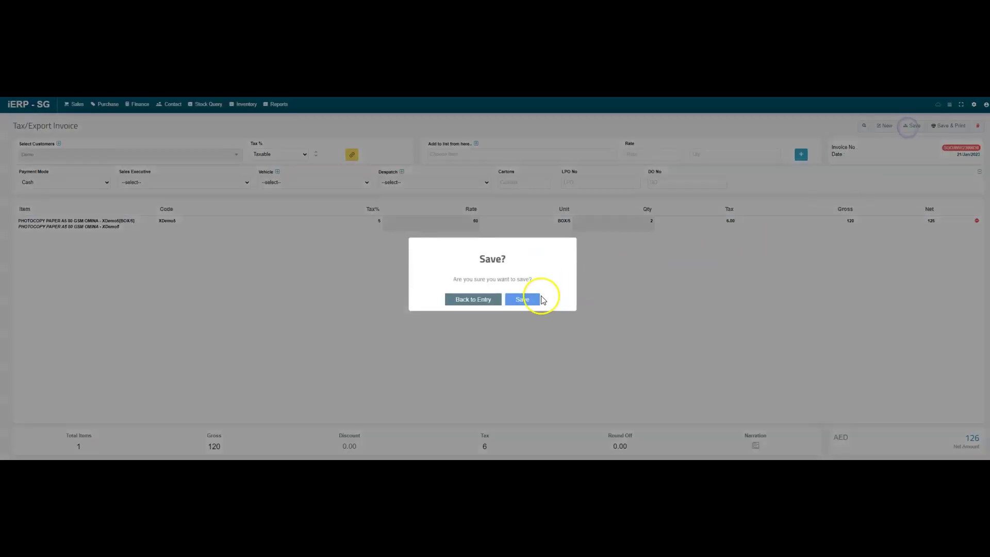
pyautogui.click(524, 299)
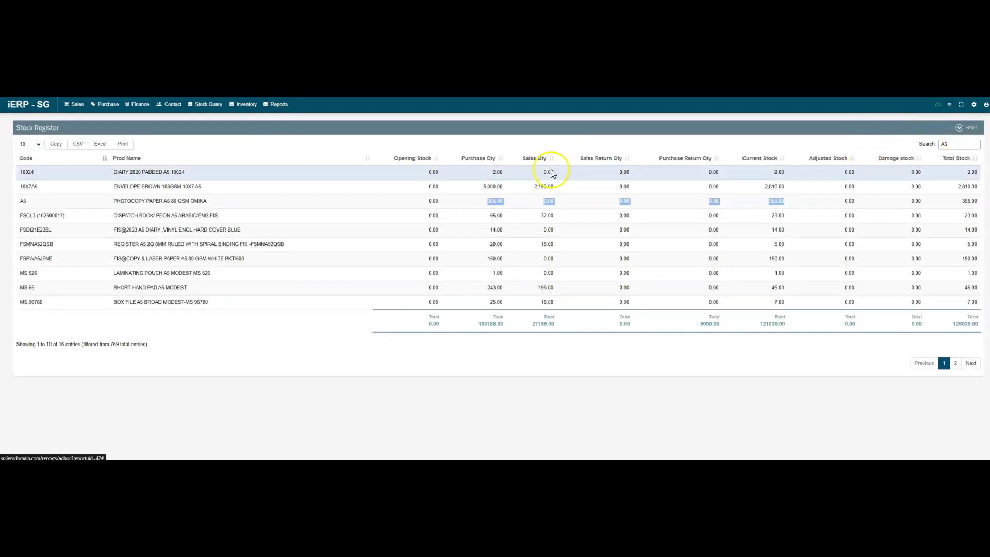
# - Reload the Stock Register report, search it for XDemo5 and check the item's purchase and sales quantities
pyautogui.doubleClick(22, 201)
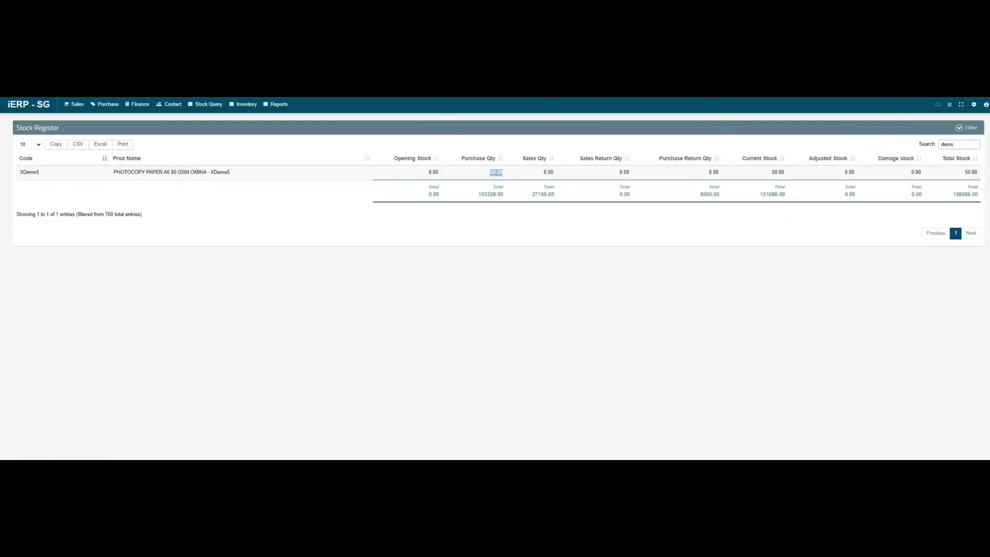
pyautogui.doubleClick(21, 171)
pyautogui.hotkey('ctrl', 'c')
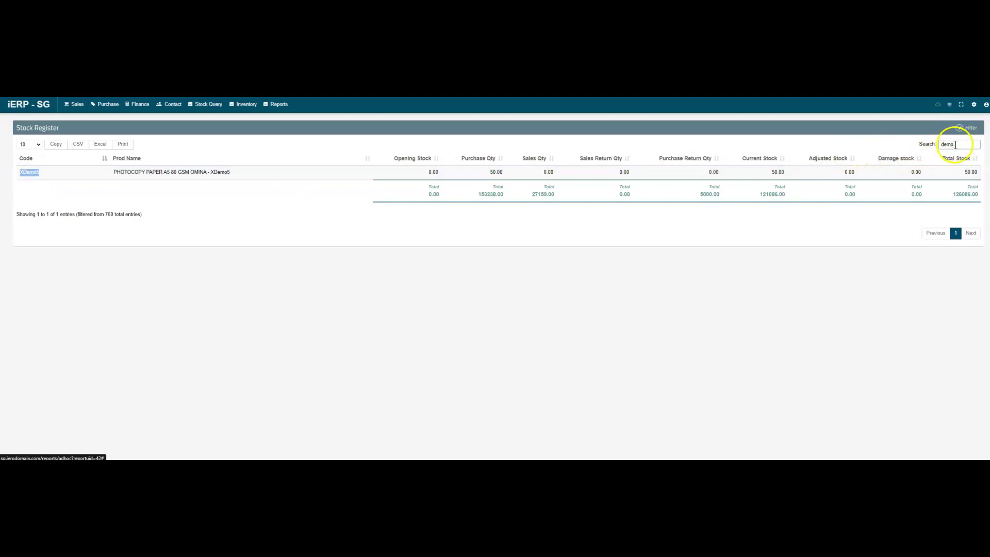
pyautogui.click(956, 144)
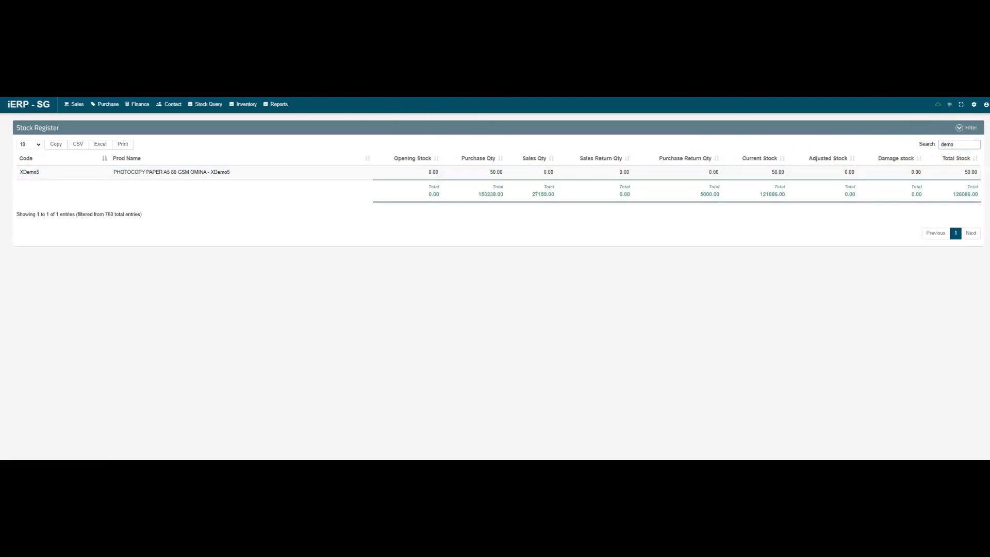
pyautogui.press('F5')
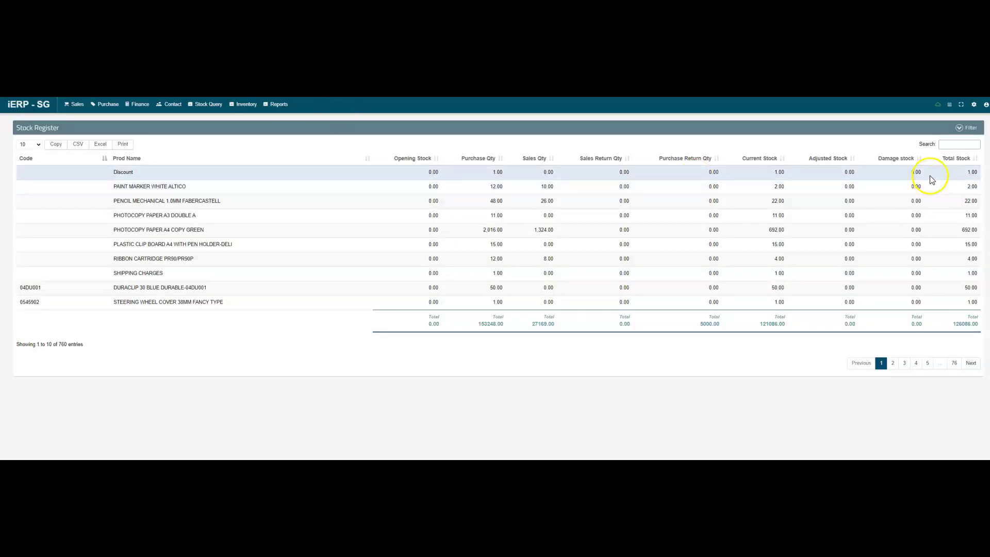
pyautogui.click(947, 144)
pyautogui.hotkey('ctrl', 'v')
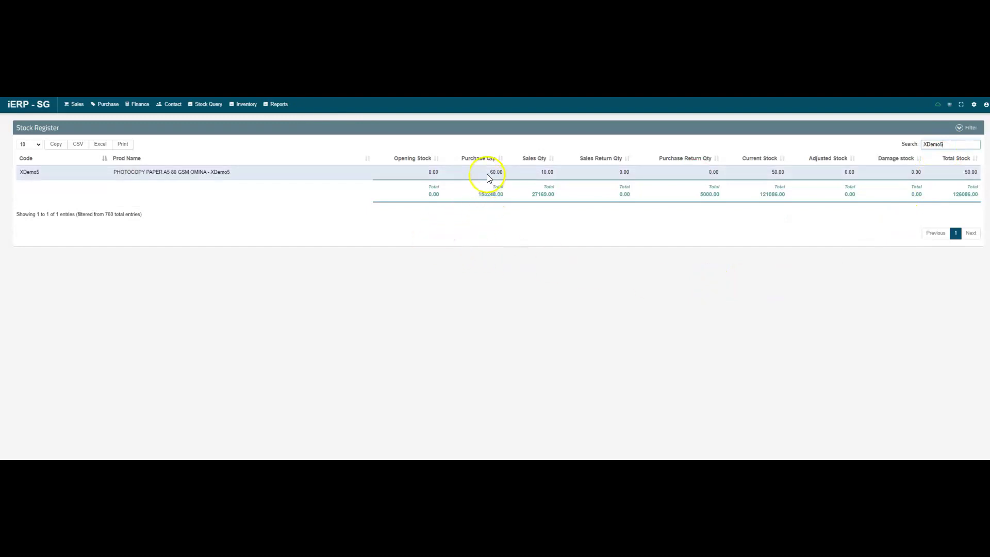
pyautogui.moveTo(490, 172); pyautogui.dragTo(500, 173)
pyautogui.moveTo(540, 172); pyautogui.dragTo(557, 175)
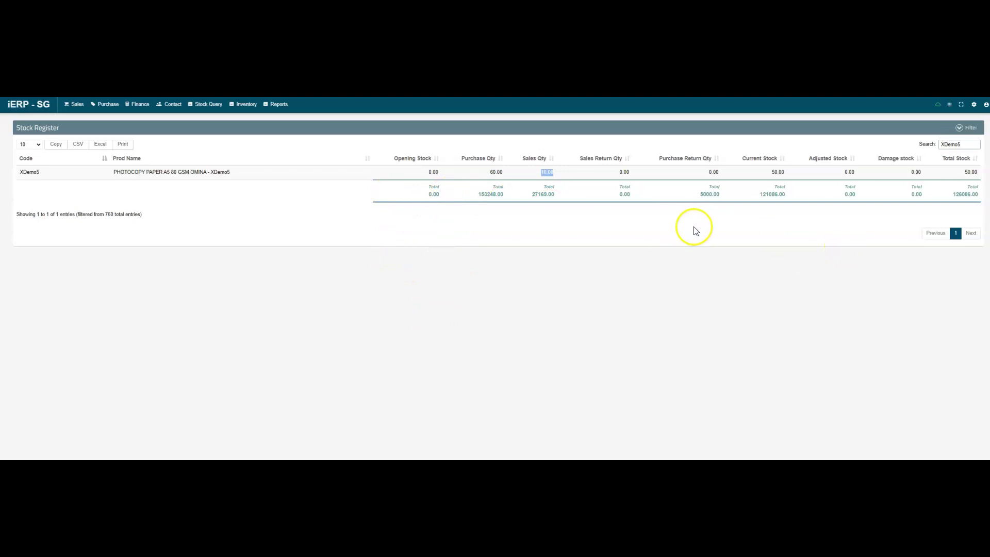
# - Open the Stock Details report and search it for XDemo5
pyautogui.click(278, 105)
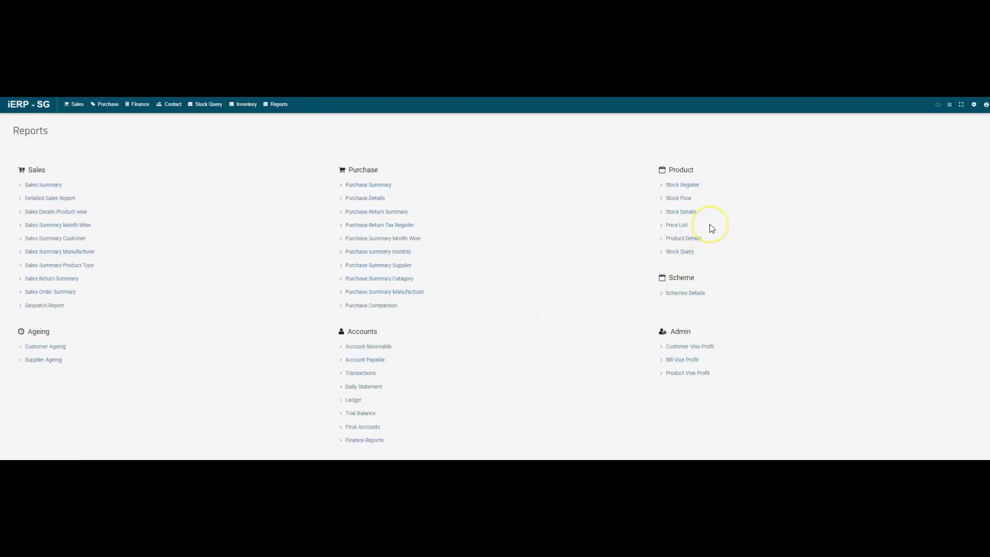
pyautogui.click(683, 213)
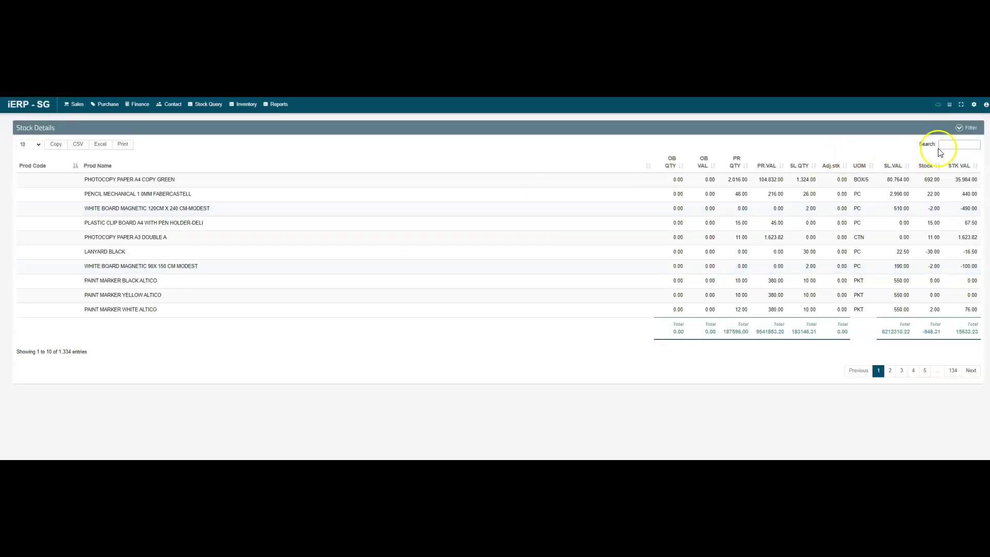
pyautogui.click(948, 145)
pyautogui.hotkey('ctrl', 'v')
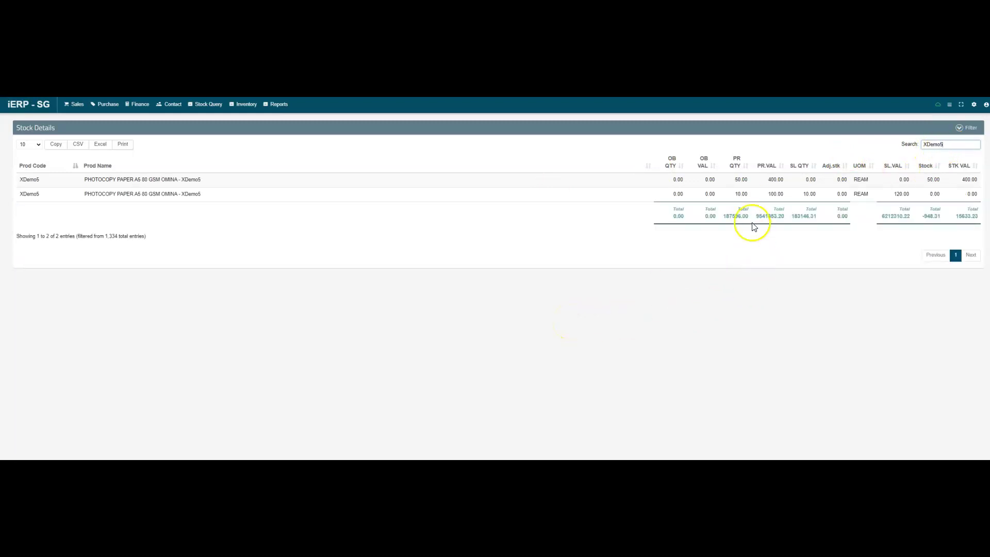
# - Check the purchase quantity, sales quantity, unit and remaining stock of both XDemo5 entries in the Stock Details report
pyautogui.moveTo(736, 180); pyautogui.dragTo(748, 184)
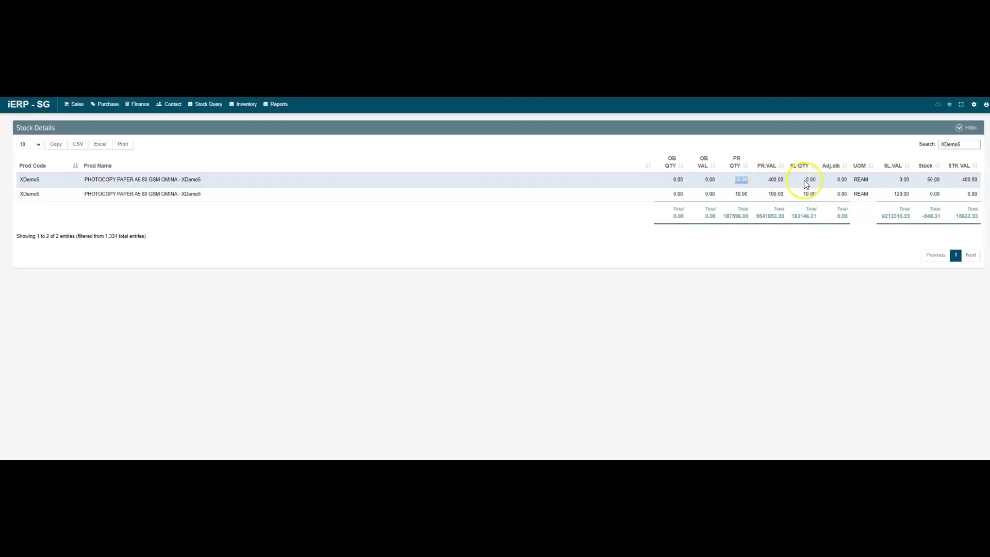
pyautogui.doubleClick(864, 180)
pyautogui.doubleClick(928, 183)
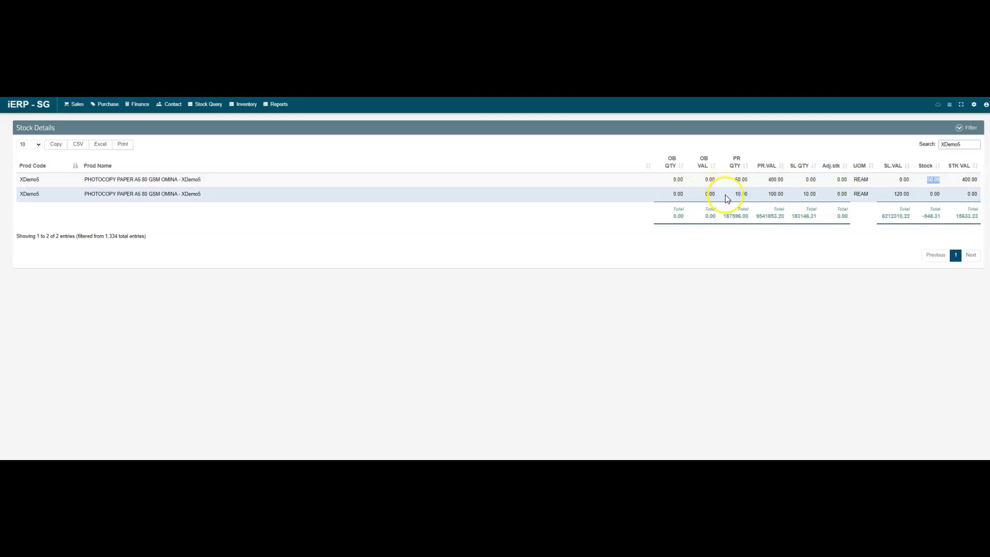
pyautogui.moveTo(737, 195); pyautogui.dragTo(750, 196)
pyautogui.moveTo(802, 194); pyautogui.dragTo(815, 194)
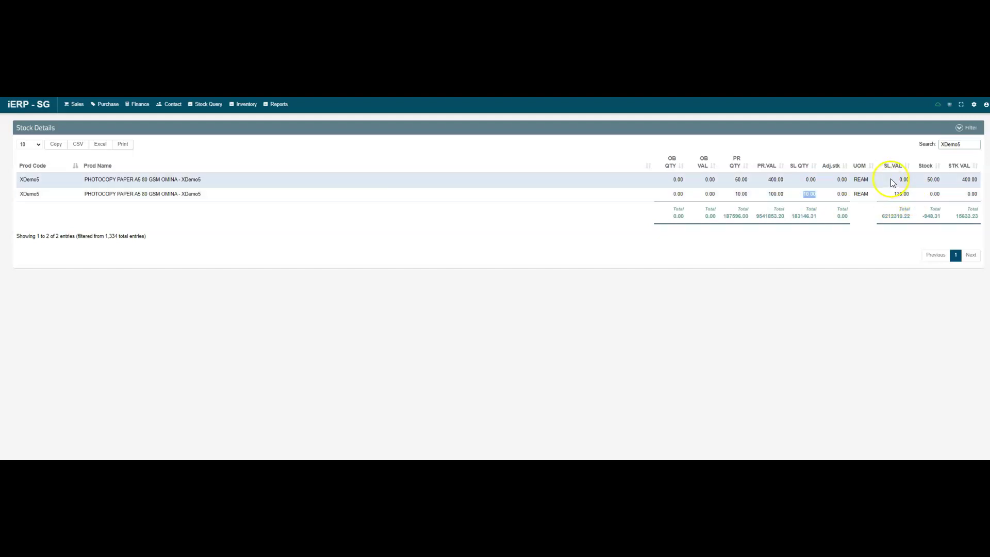
pyautogui.click(931, 194)
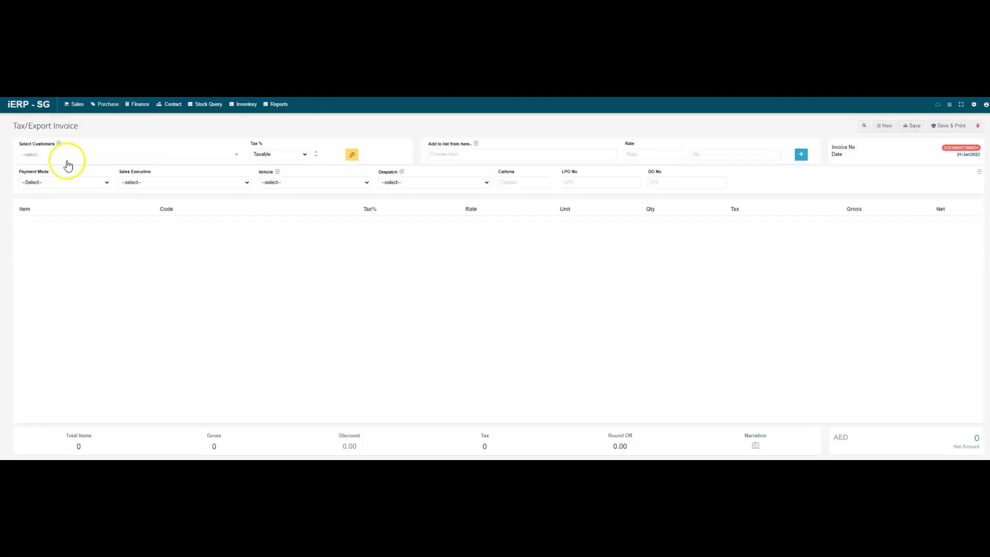
# - Select the Demo customer for a new Tax/Export Invoice and search the invoice items for xdemo
pyautogui.click(34, 155)
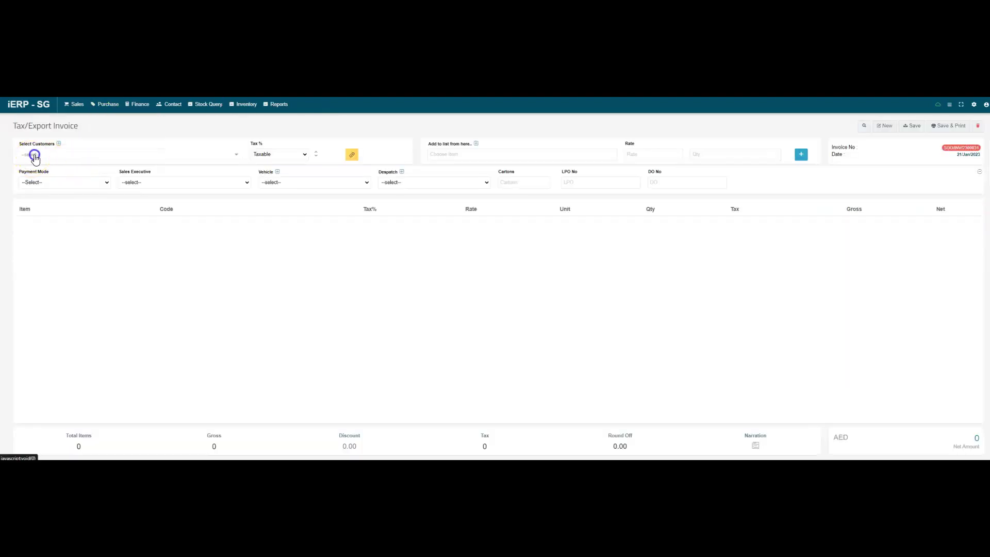
pyautogui.click(36, 188)
pyautogui.click(449, 154)
pyautogui.write('x5')
pyautogui.click(435, 154)
pyautogui.press('BackSpace')
pyautogui.write('de')
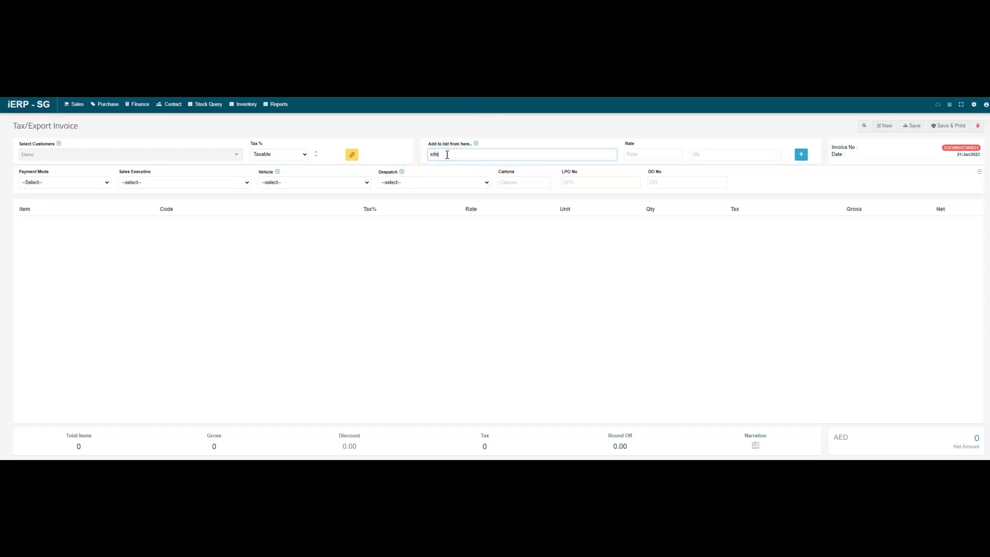
pyautogui.click(439, 155)
pyautogui.click(452, 156)
pyautogui.write('mo')
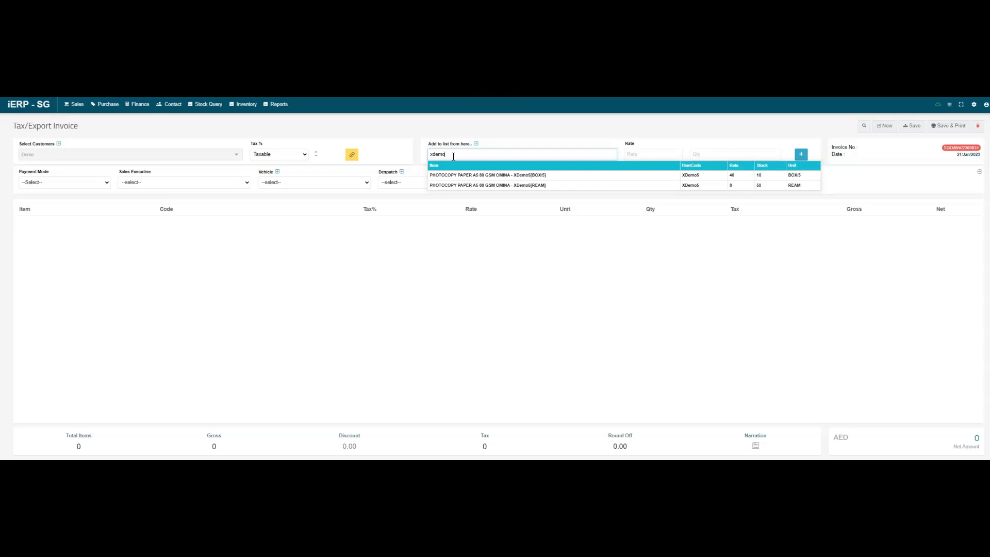